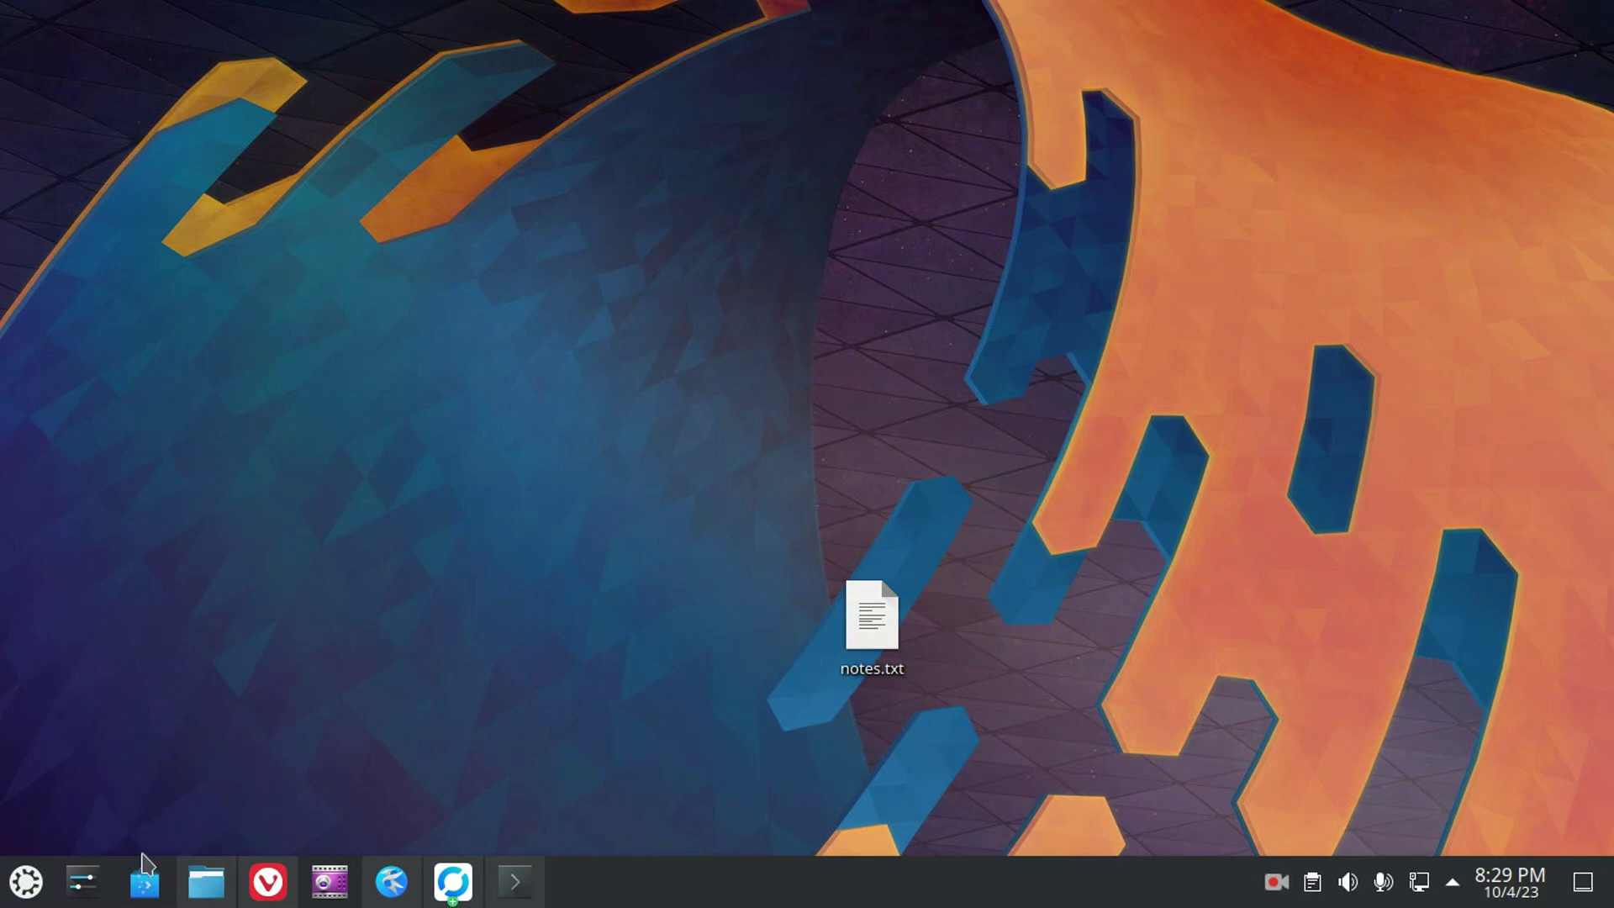
Step: Open Discover and search for 'avi', showing that Avidemux isn't found in the available sources
click(210, 896)
click(206, 883)
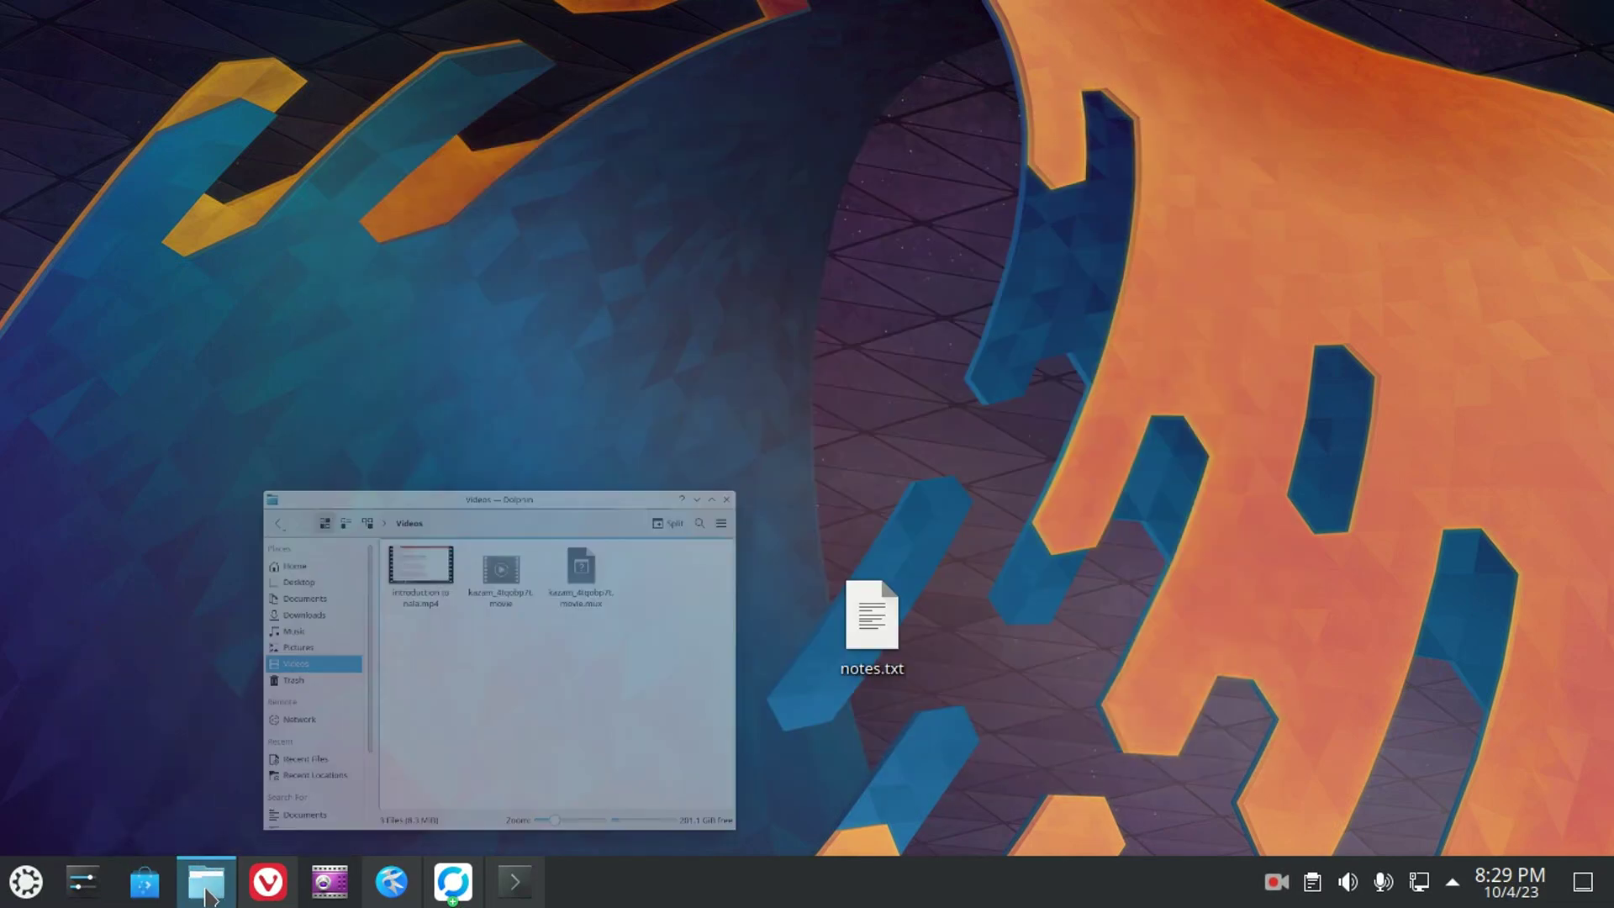
drag(144, 880, 478, 458)
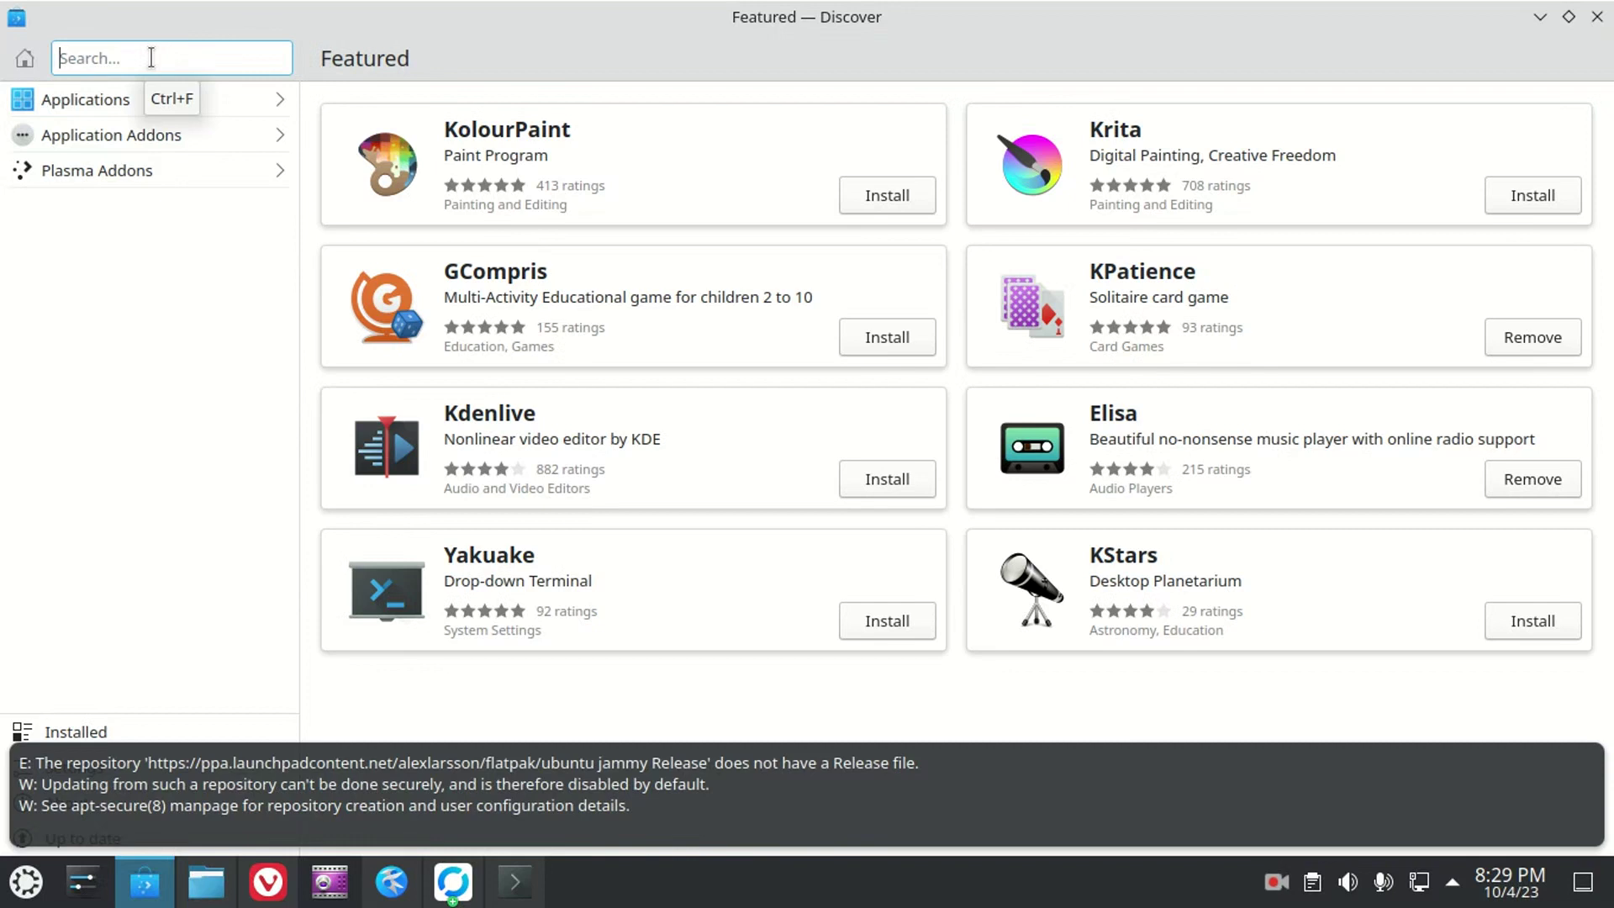
text(avidemux)
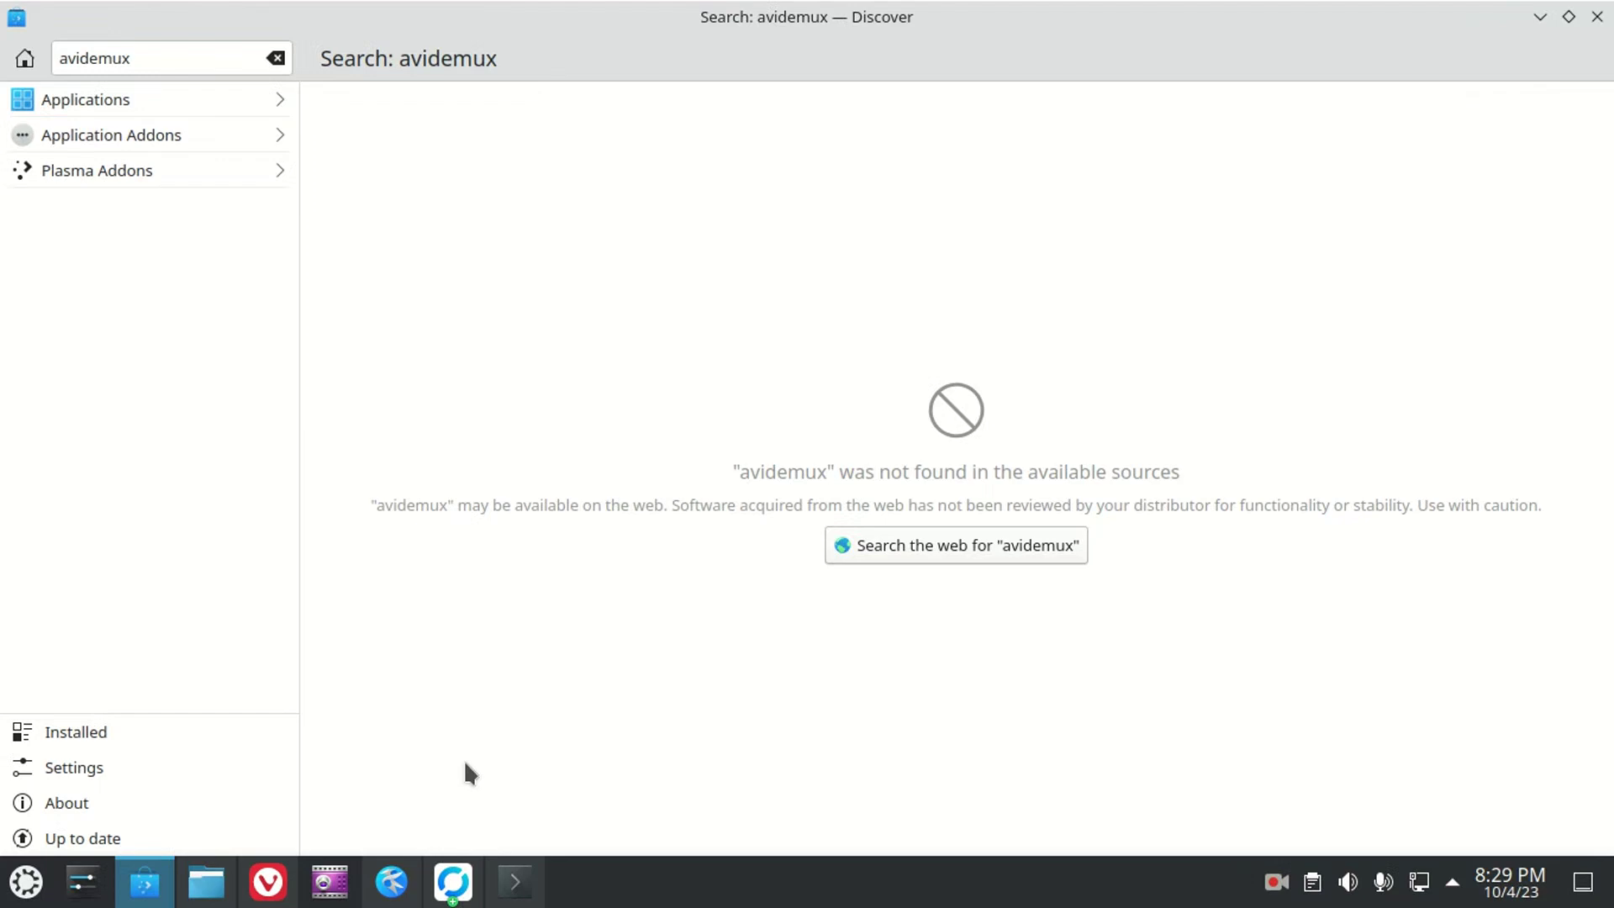
Step: Open the Flathub home page in a new tab and search it for 'avidemux'
click(269, 883)
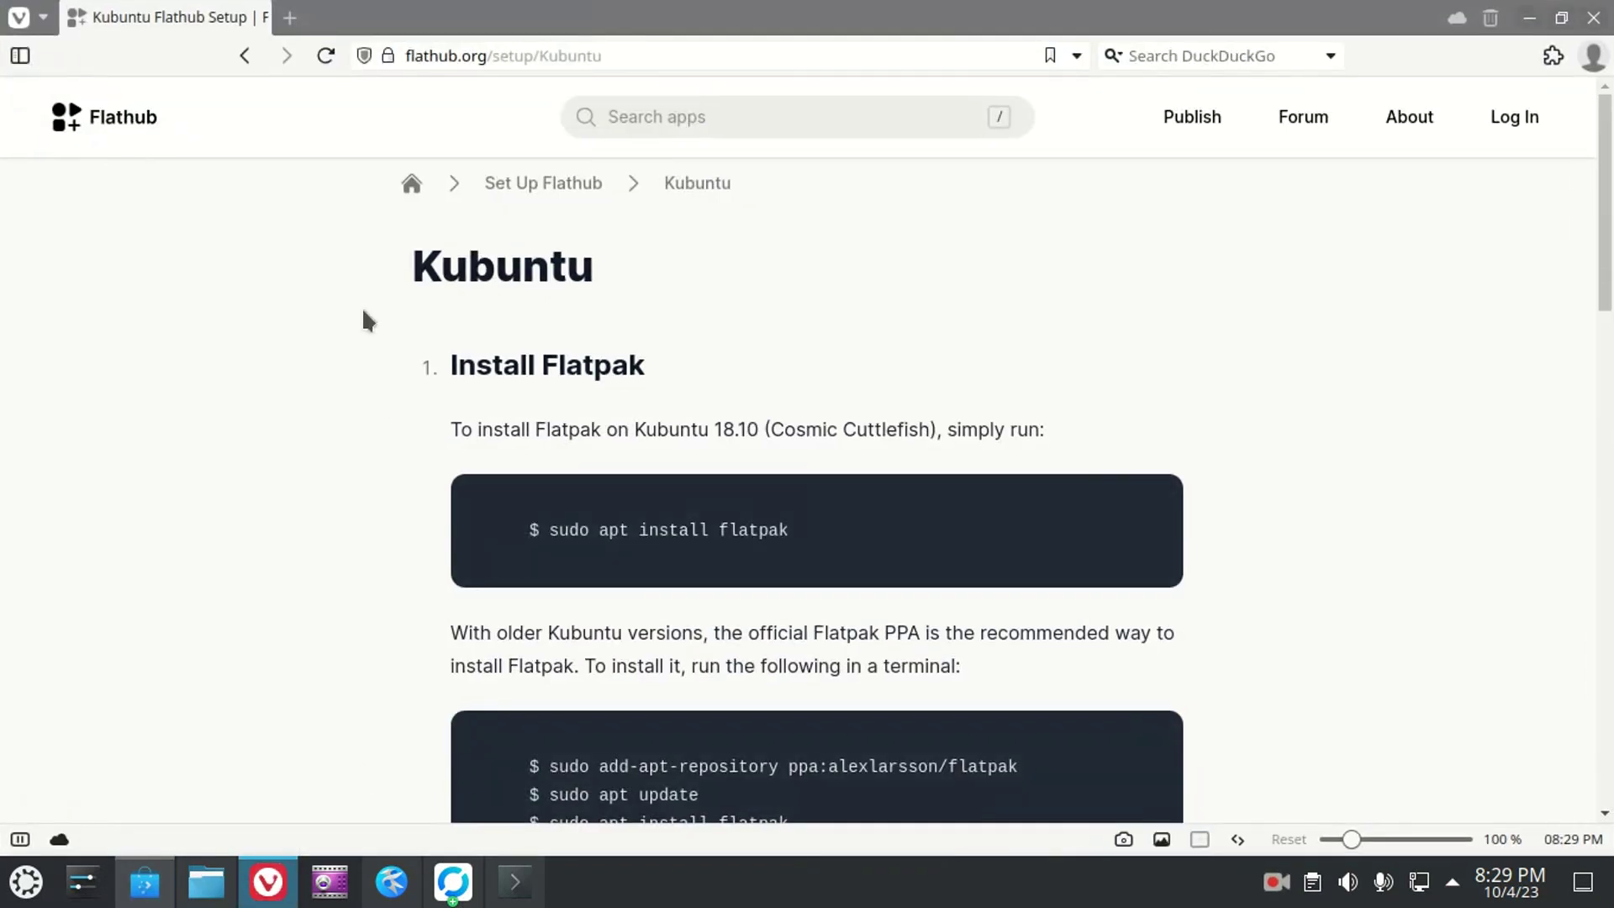
right_click(133, 123)
click(179, 149)
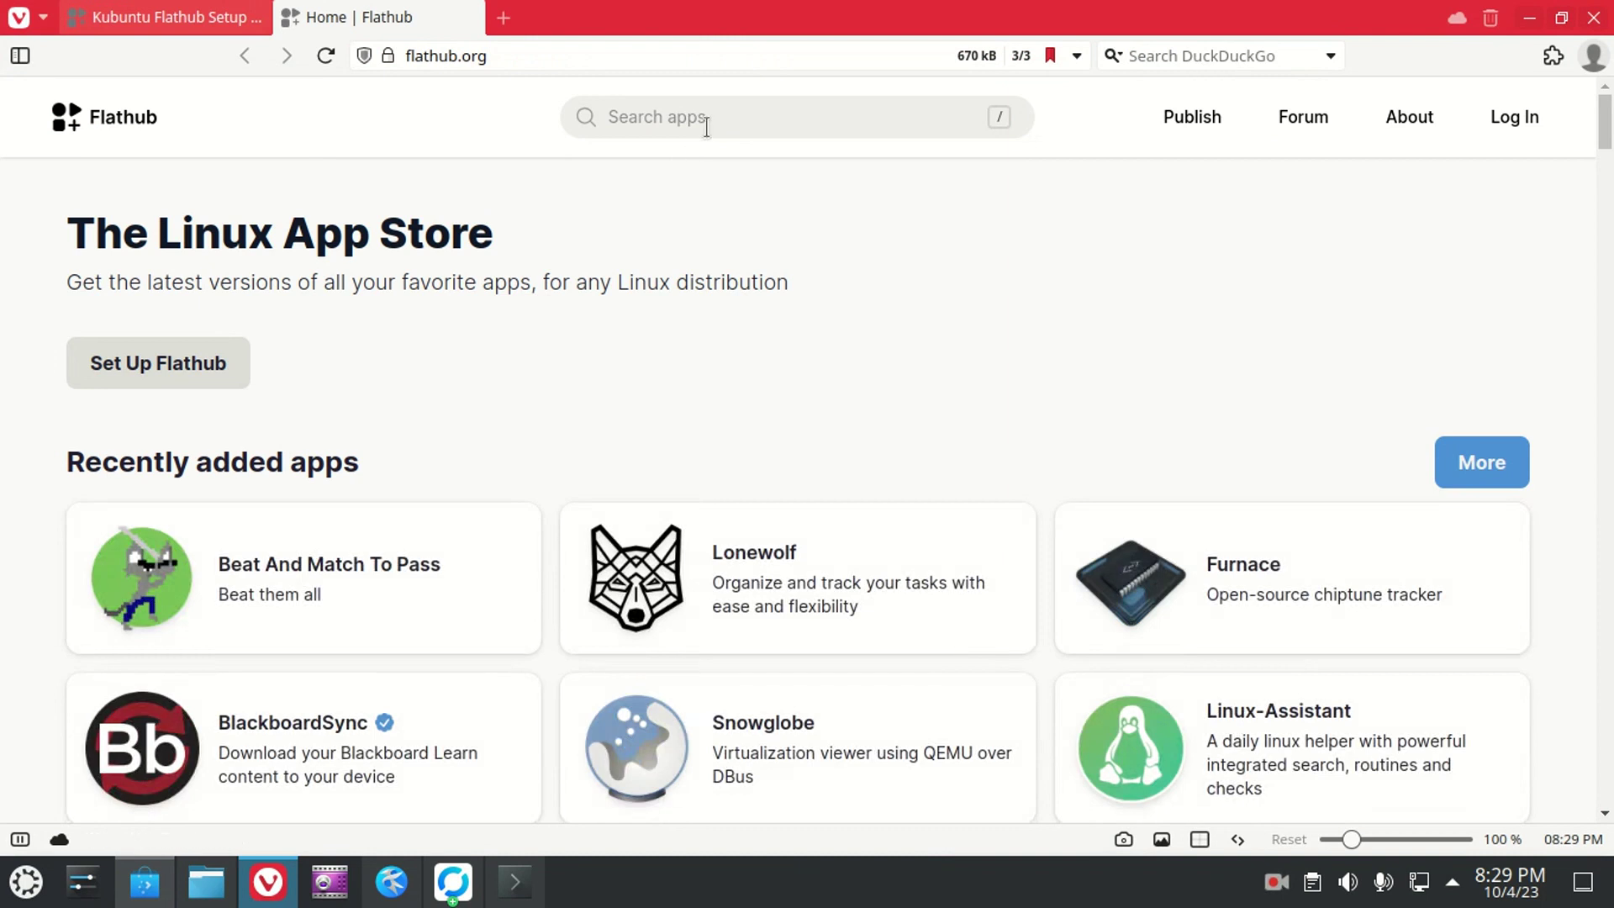
click(705, 123)
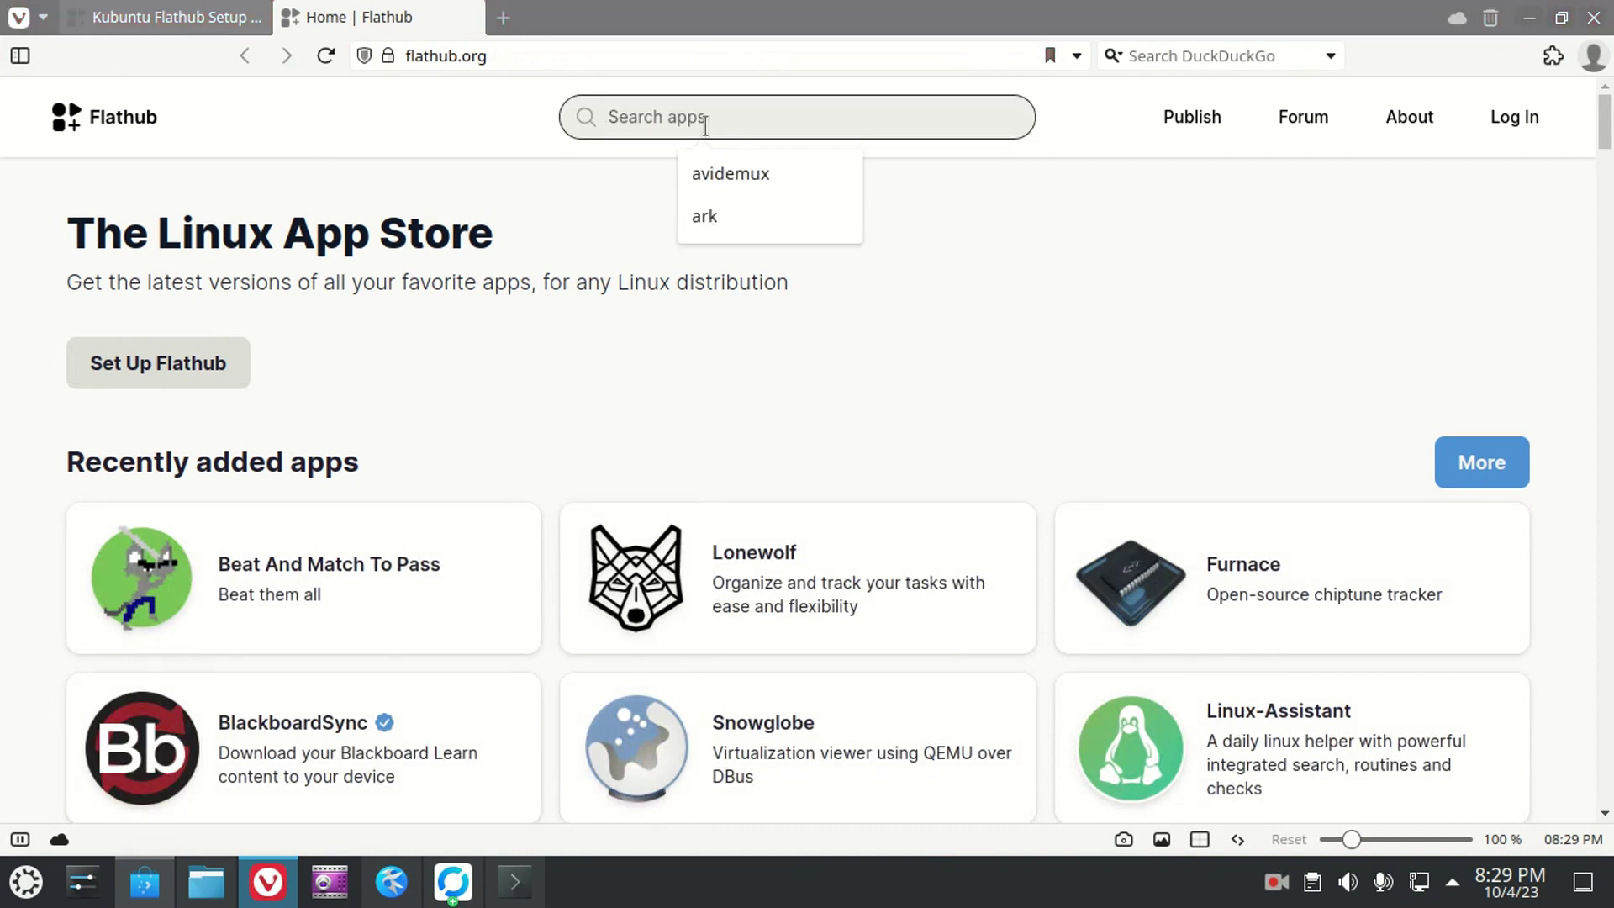
text(avidemux)
key(Return)
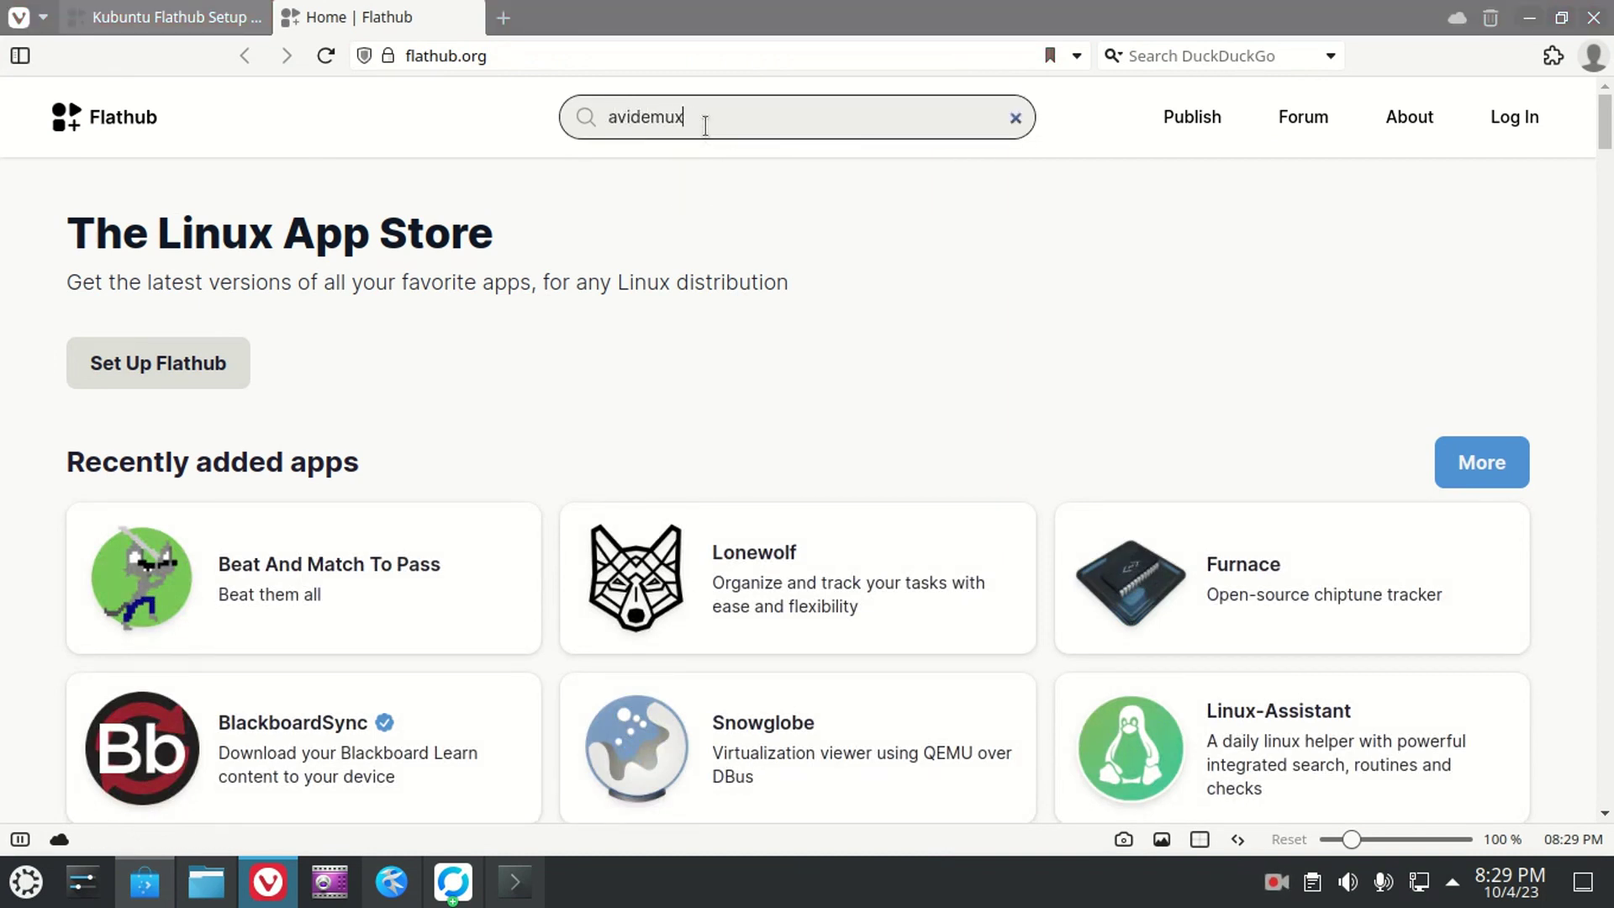
Step: View the Avidemux app page, then go back to the Kubuntu setup tab
click(723, 312)
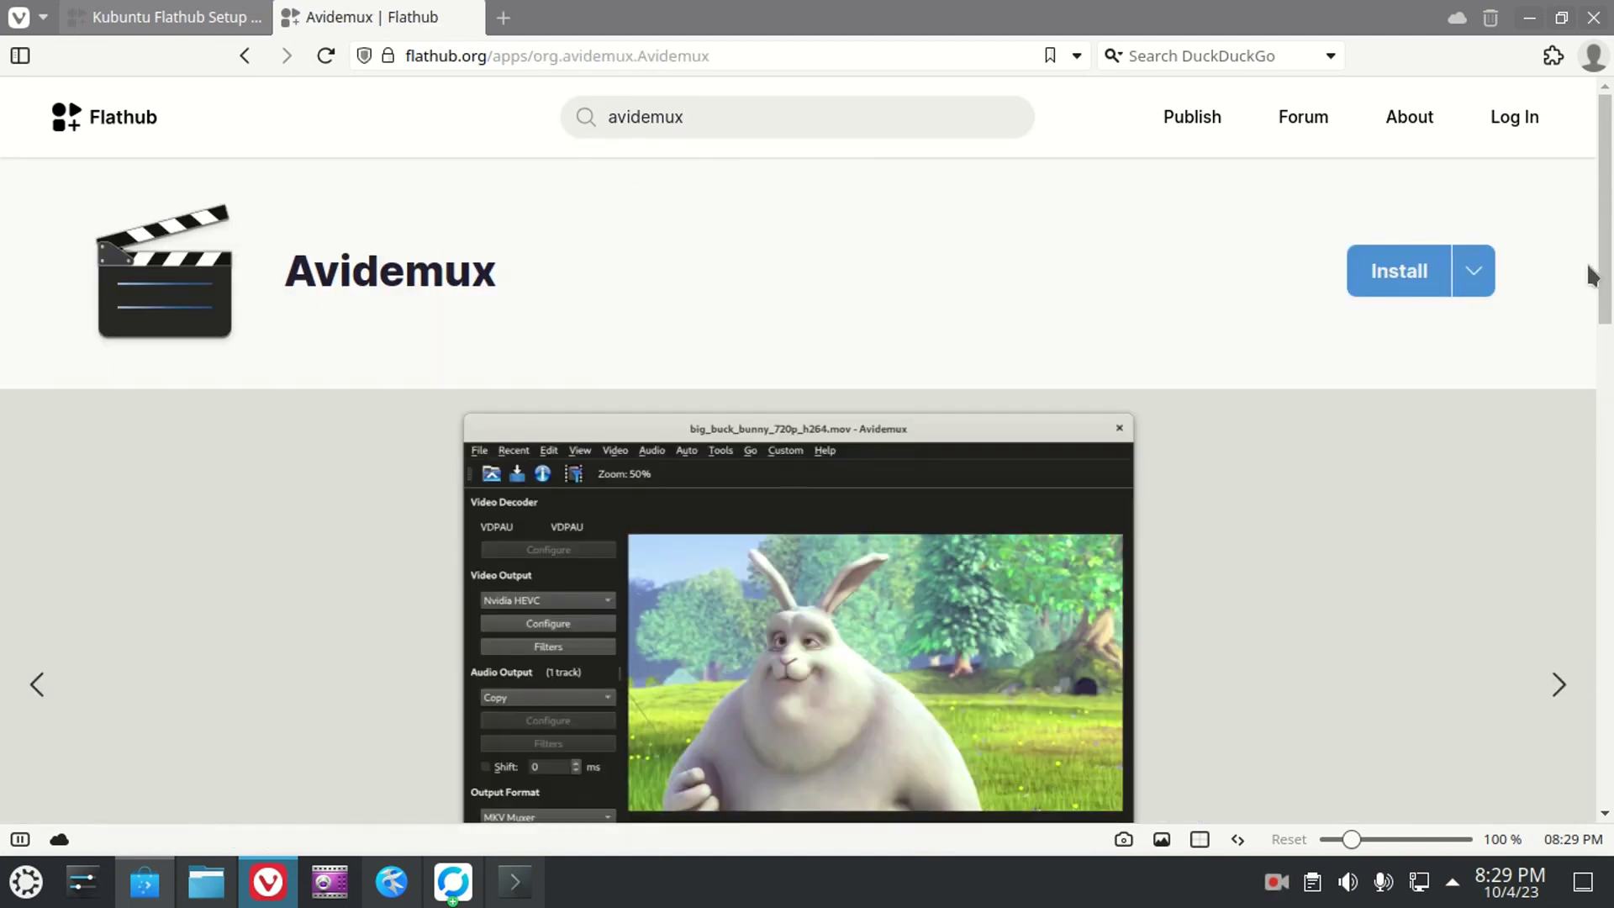
drag(1591, 275, 1593, 151)
click(165, 16)
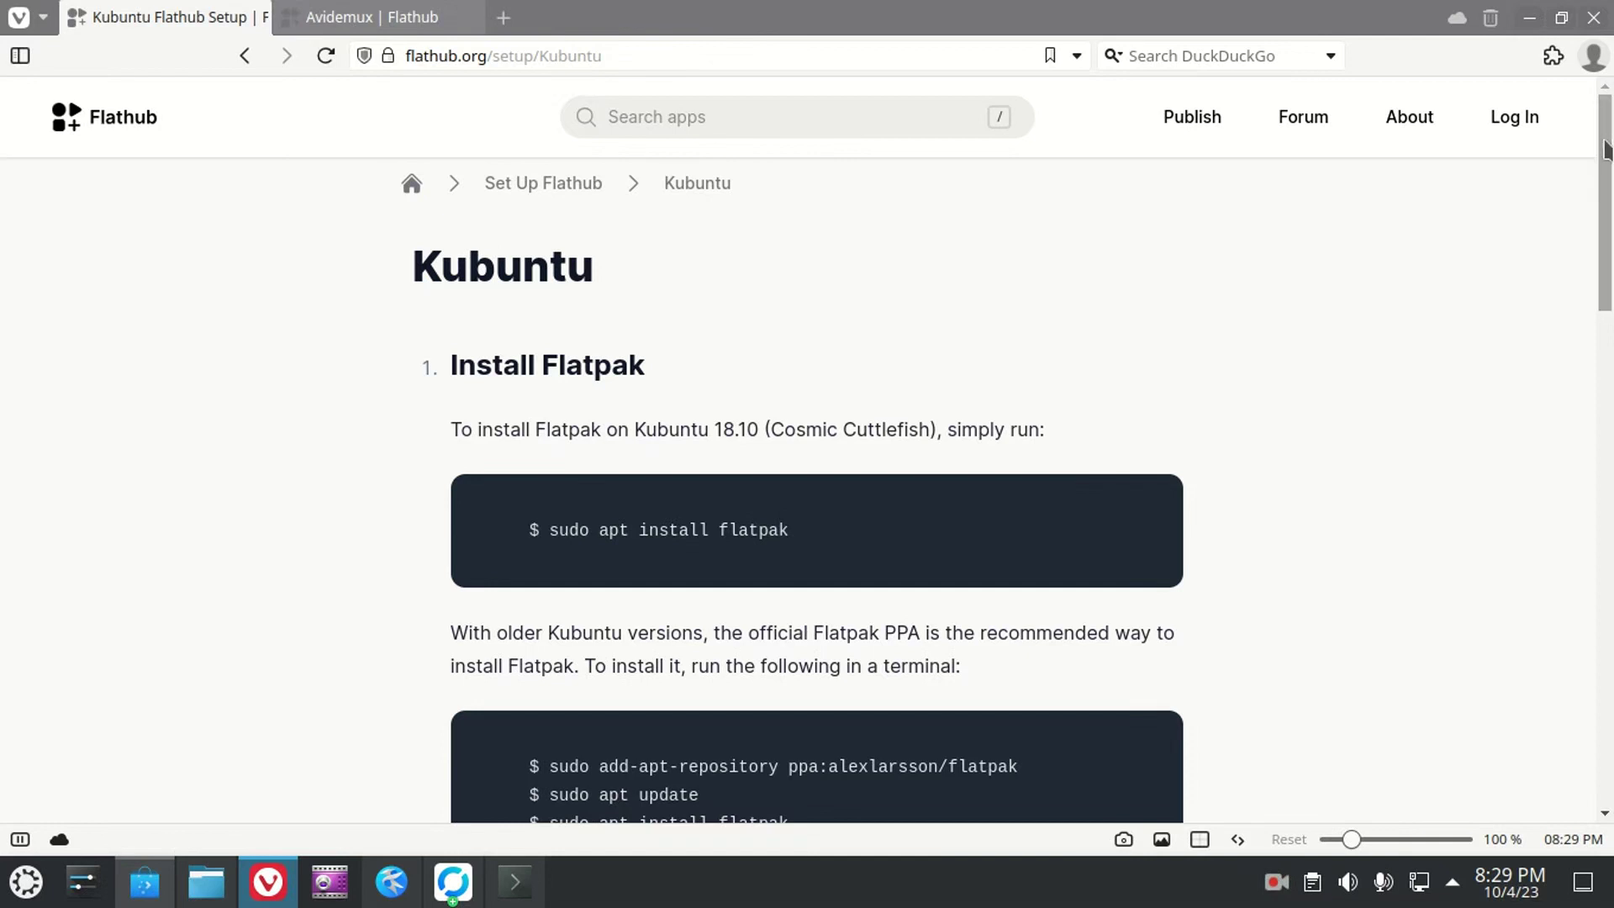
Step: Scroll to the Install Flatpak step and copy the 'sudo apt install flatpak' command
scroll(1603, 170, down, 1)
scroll(1603, 171, down, 1)
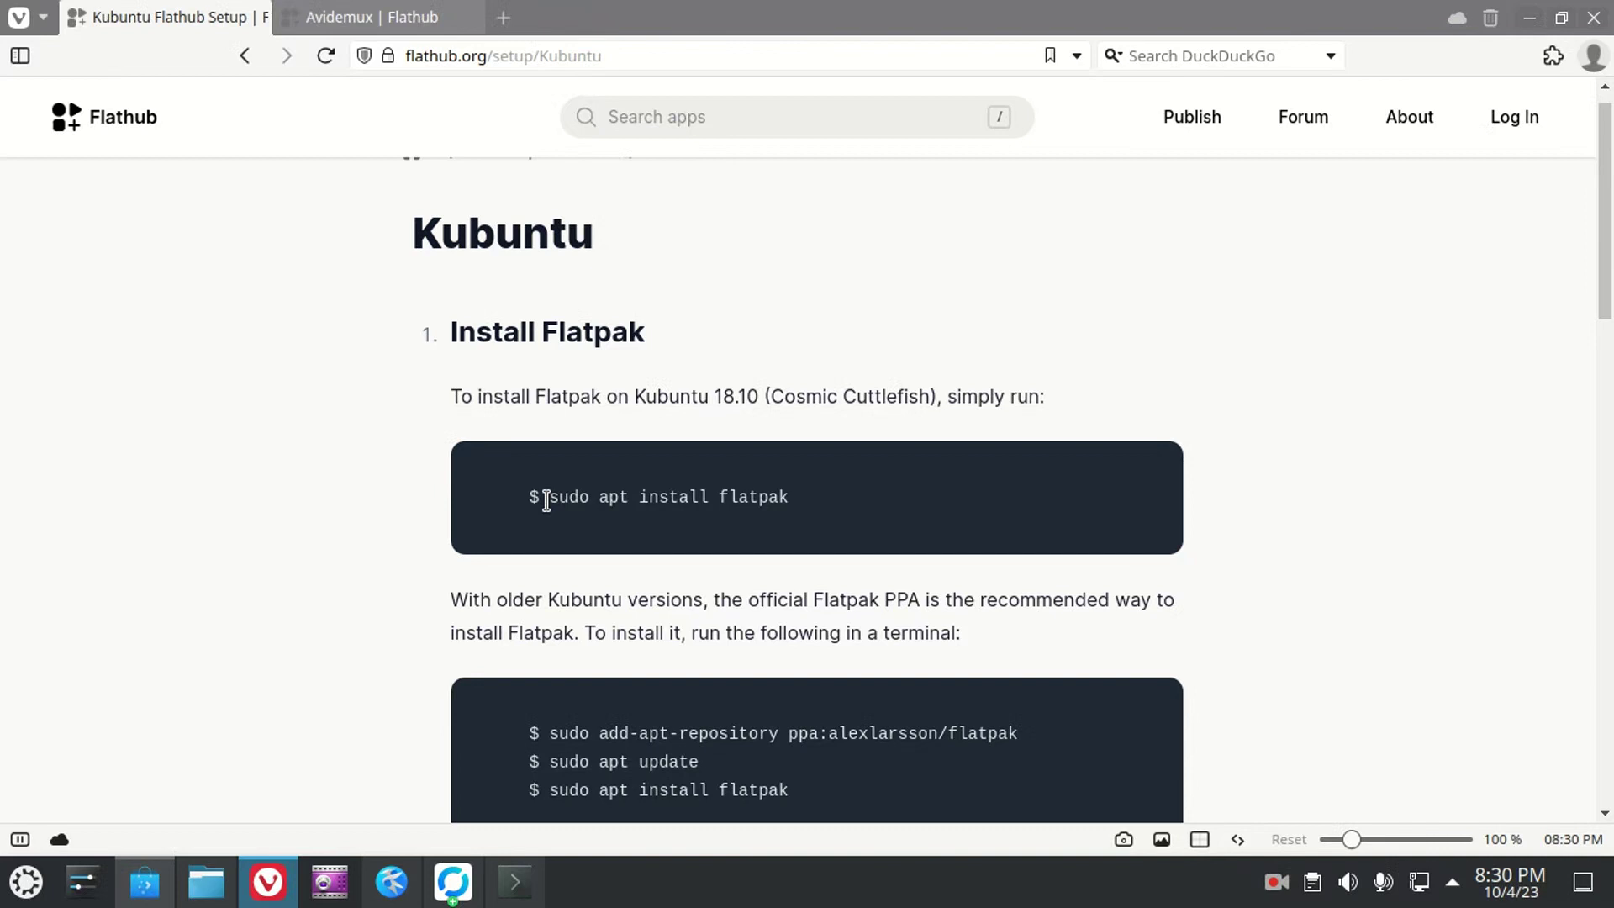
drag(545, 498, 795, 512)
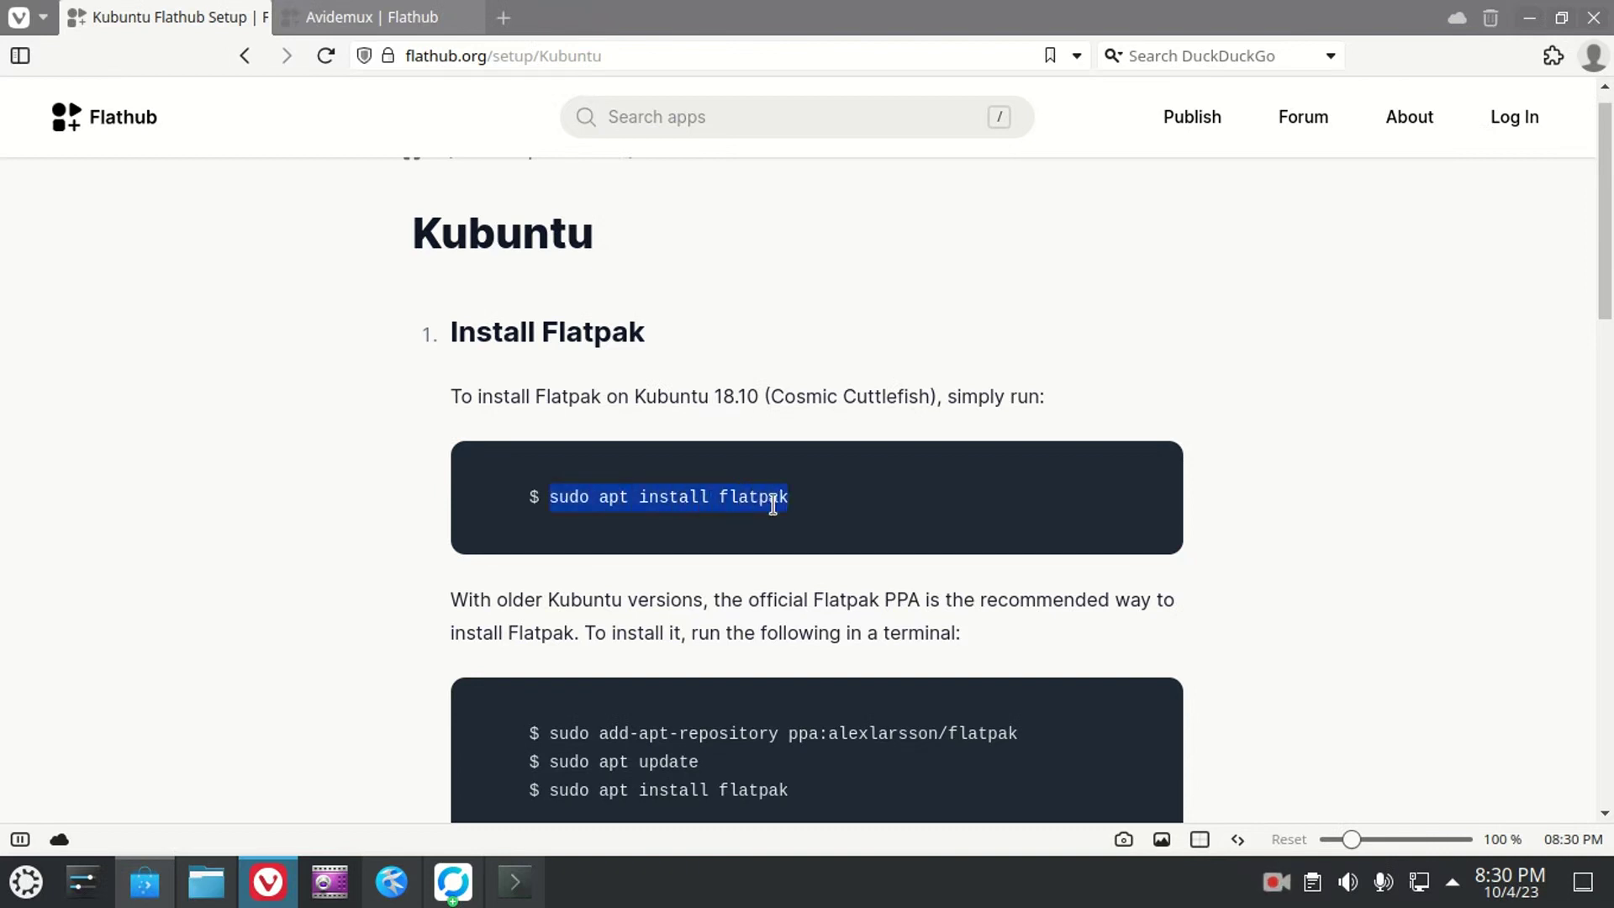
right_click(772, 505)
click(786, 523)
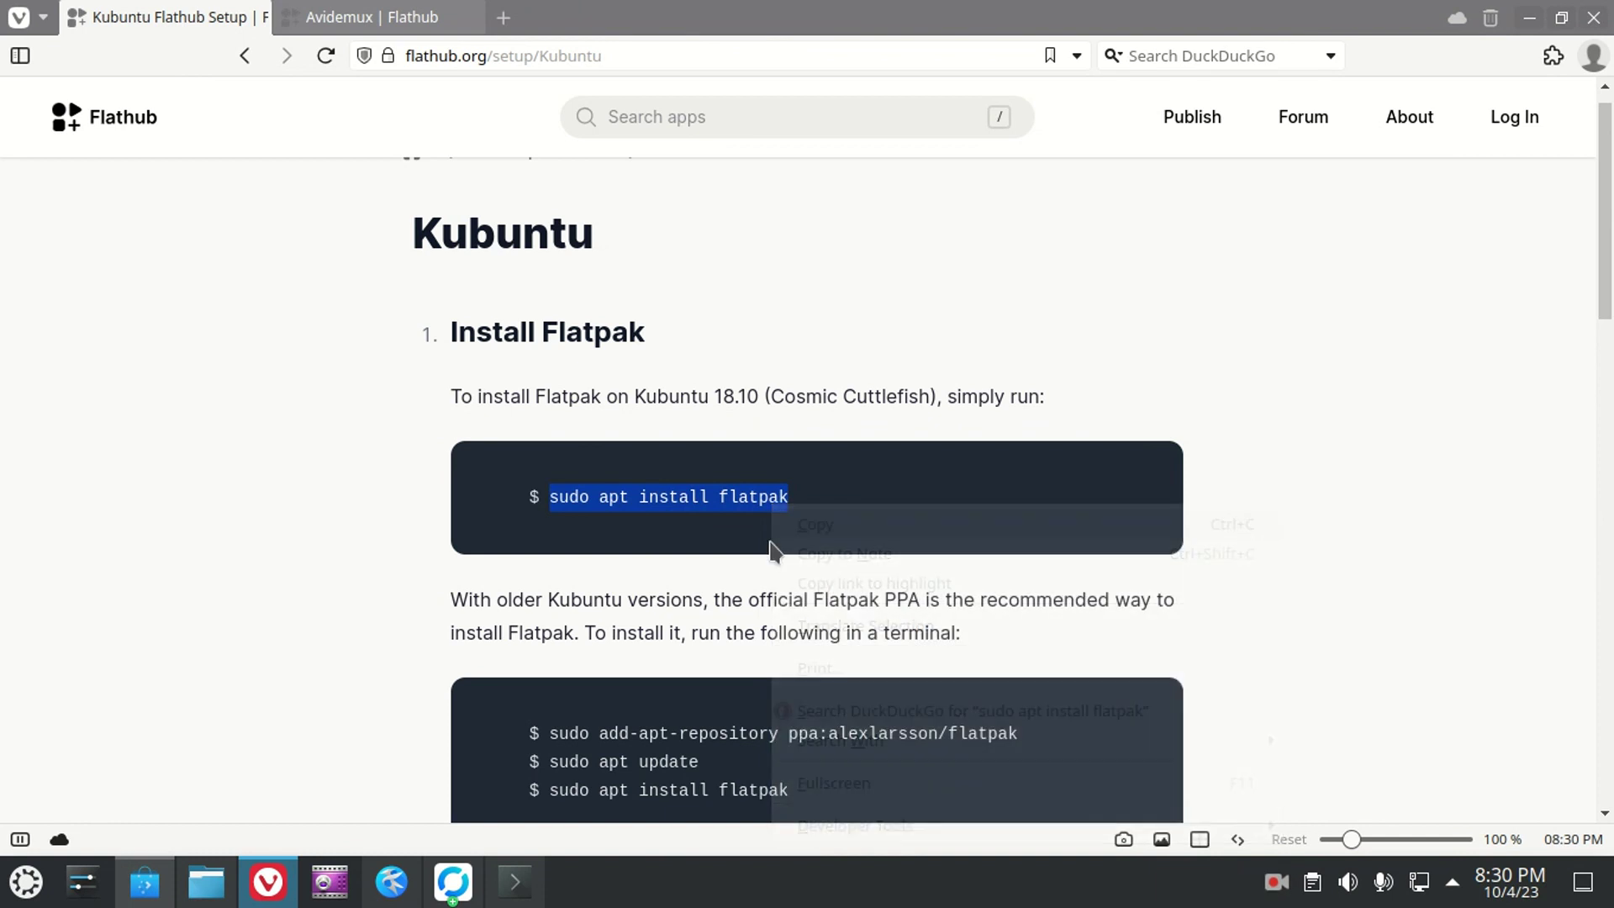
Step: Run the pasted 'sudo apt install flatpak' in Konsole, accepting the [Y/n] prompt to install Flatpak 1.12.7-1
click(514, 881)
right_click(645, 456)
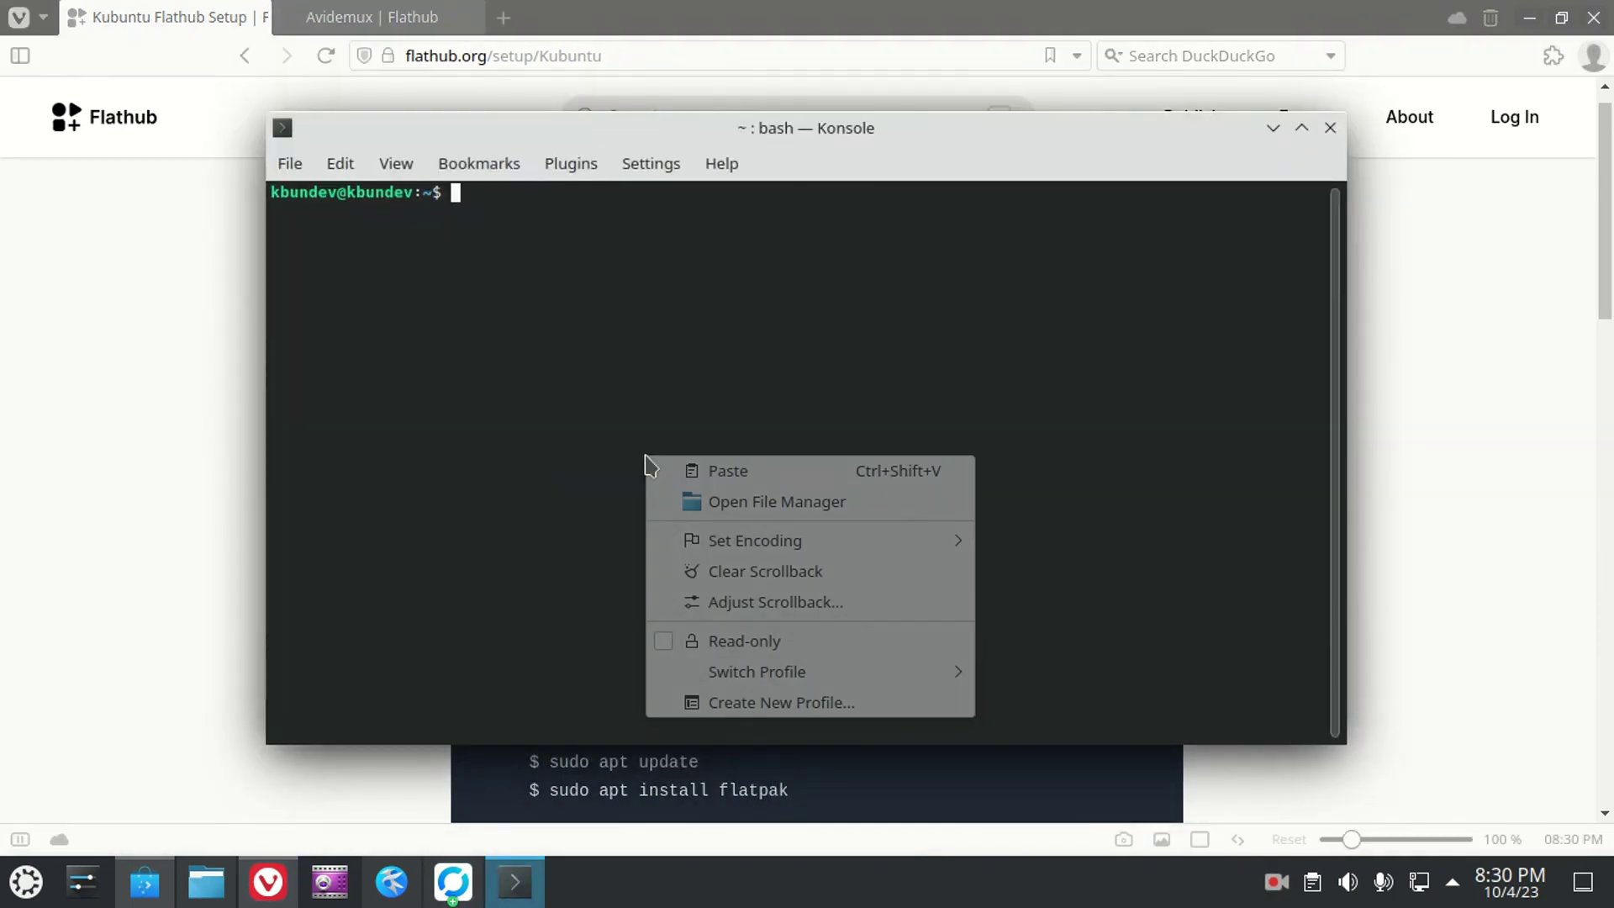
click(753, 472)
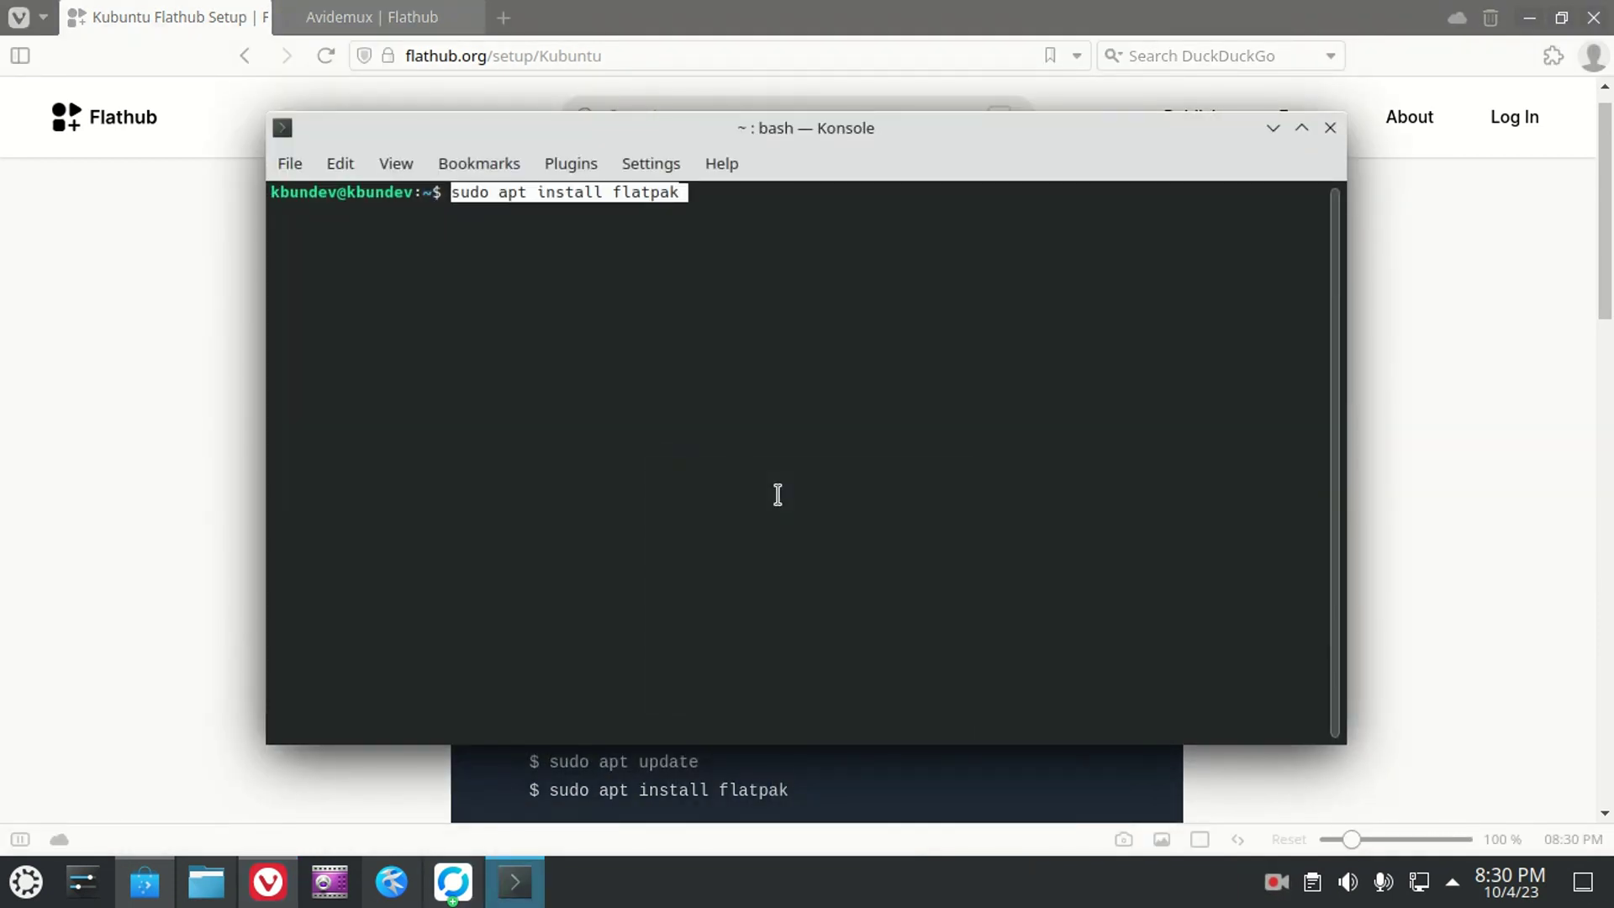
key(Return)
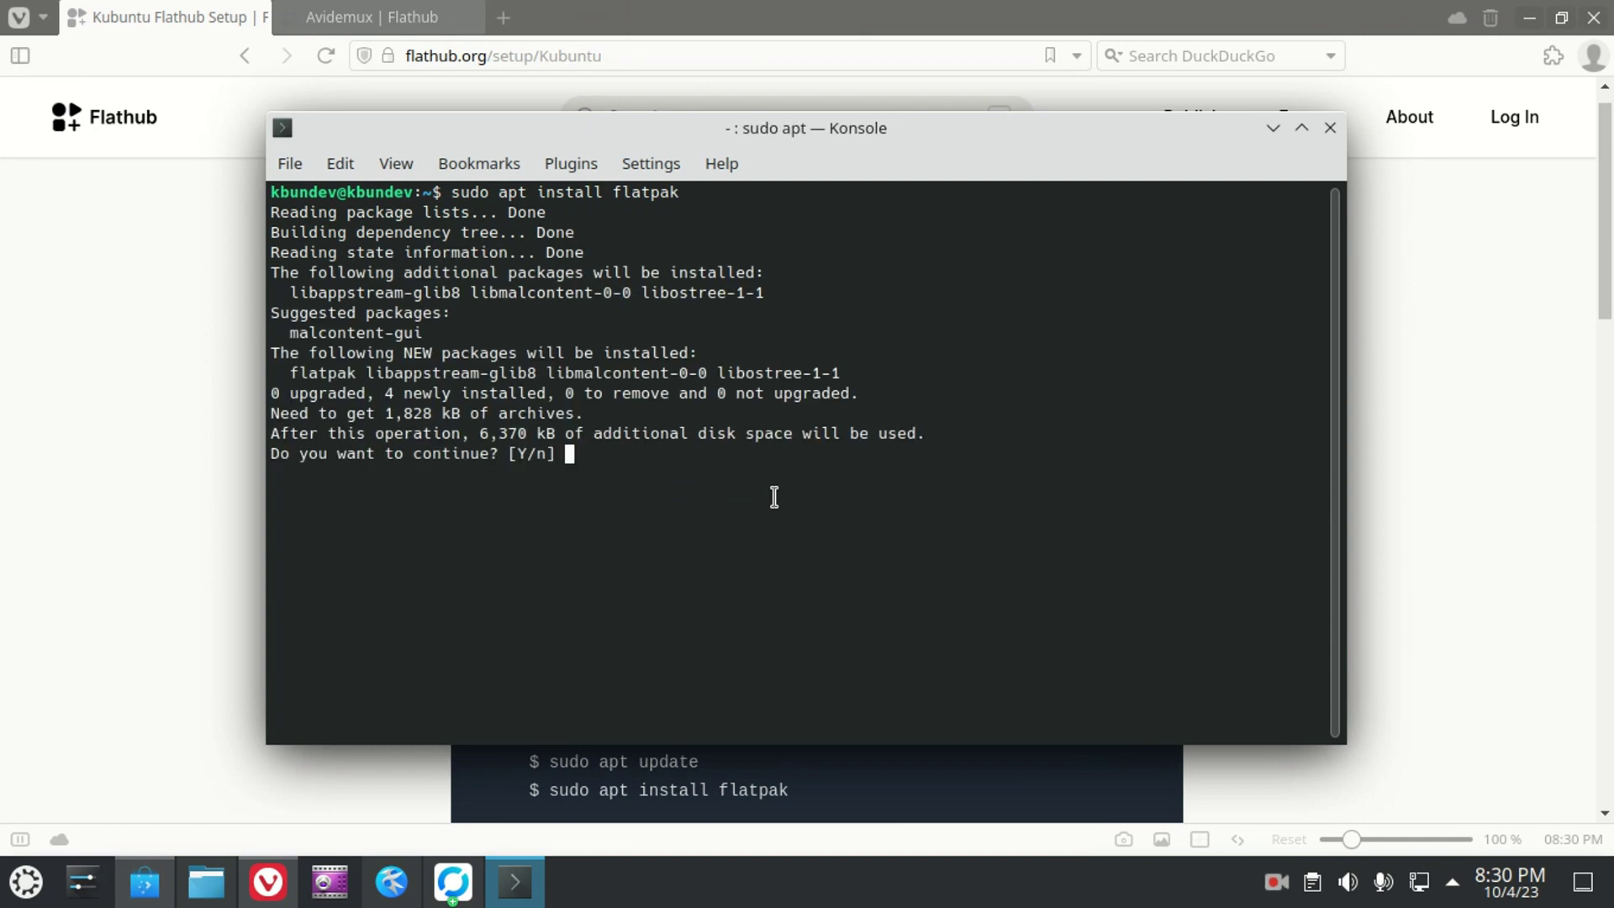
key(Return)
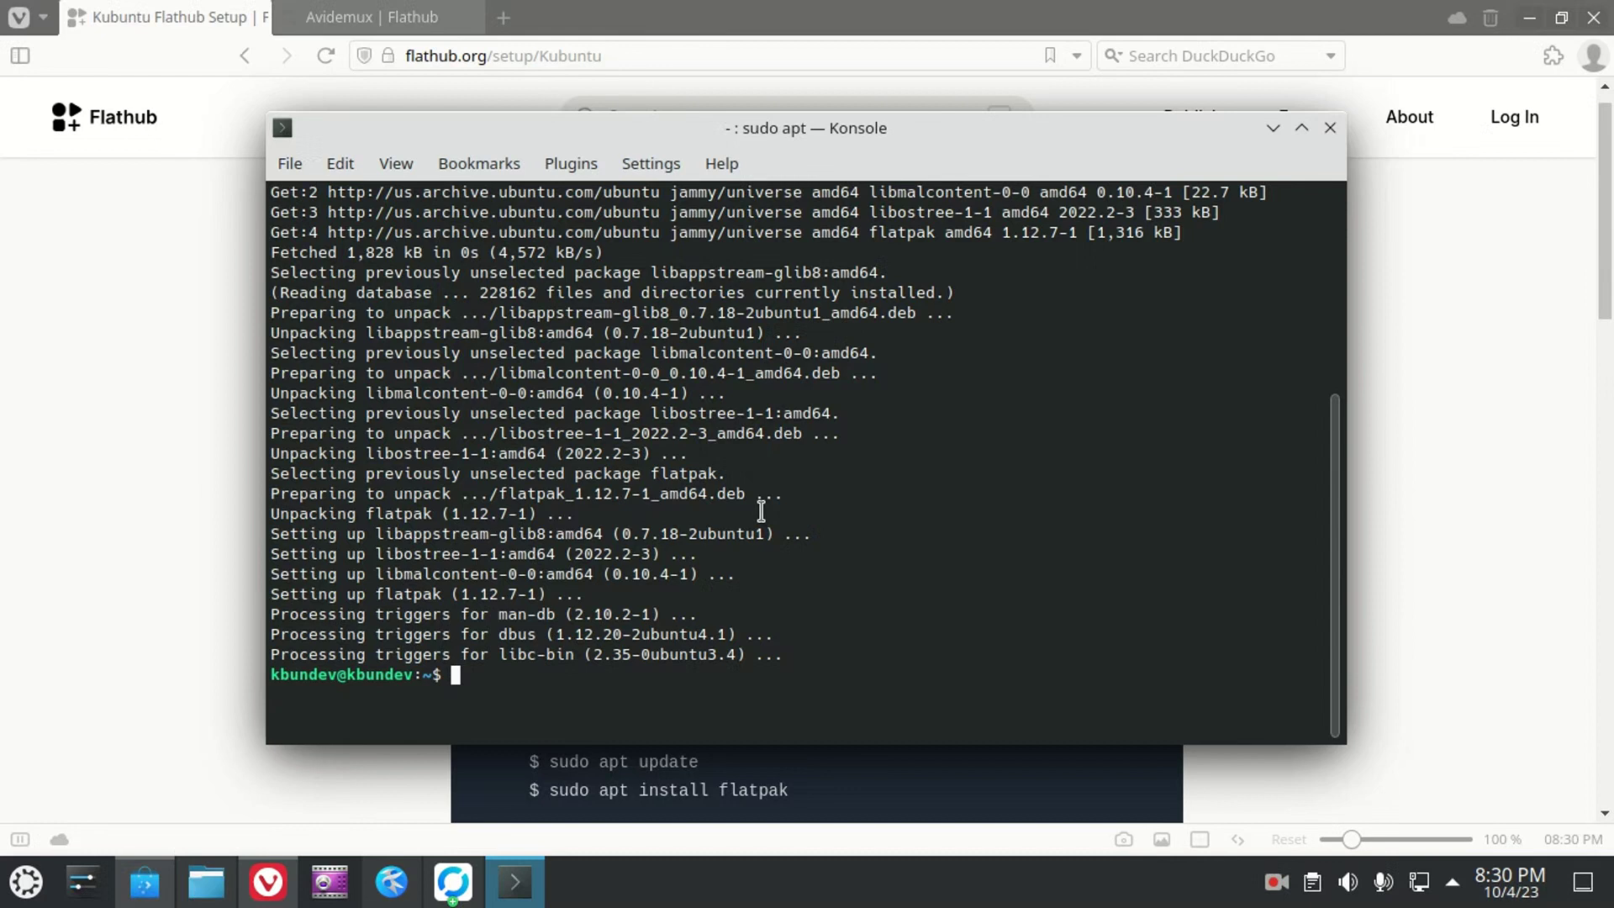
click(1506, 324)
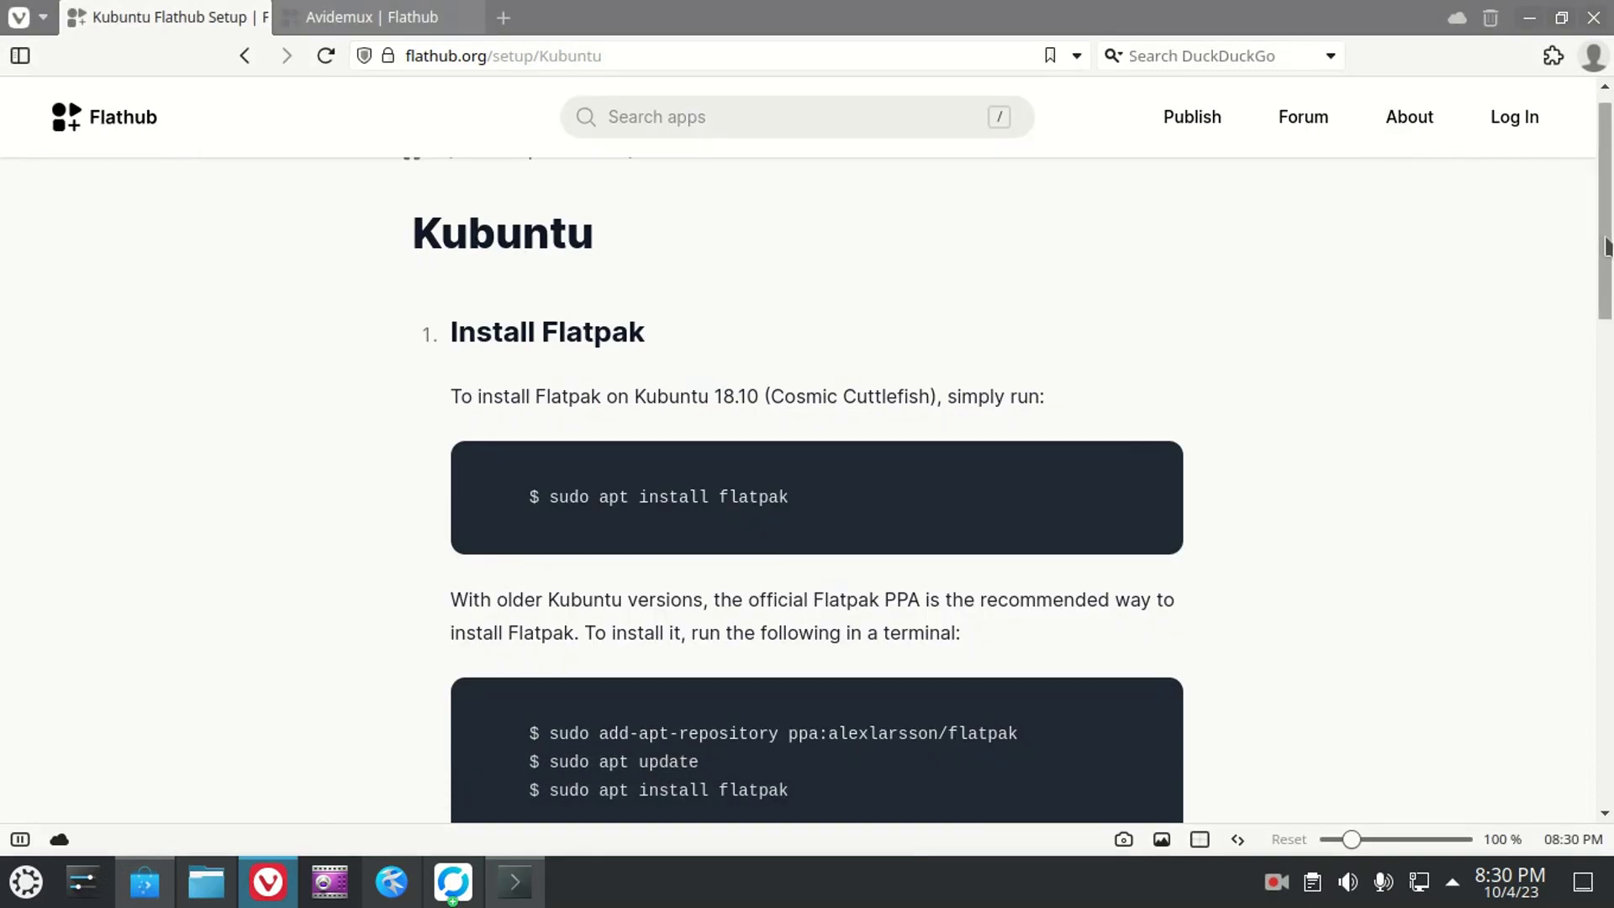
Step: Scroll the Flathub guide down to section 2, Install the Discover Flatpak backend
scroll(1567, 303, down, 3)
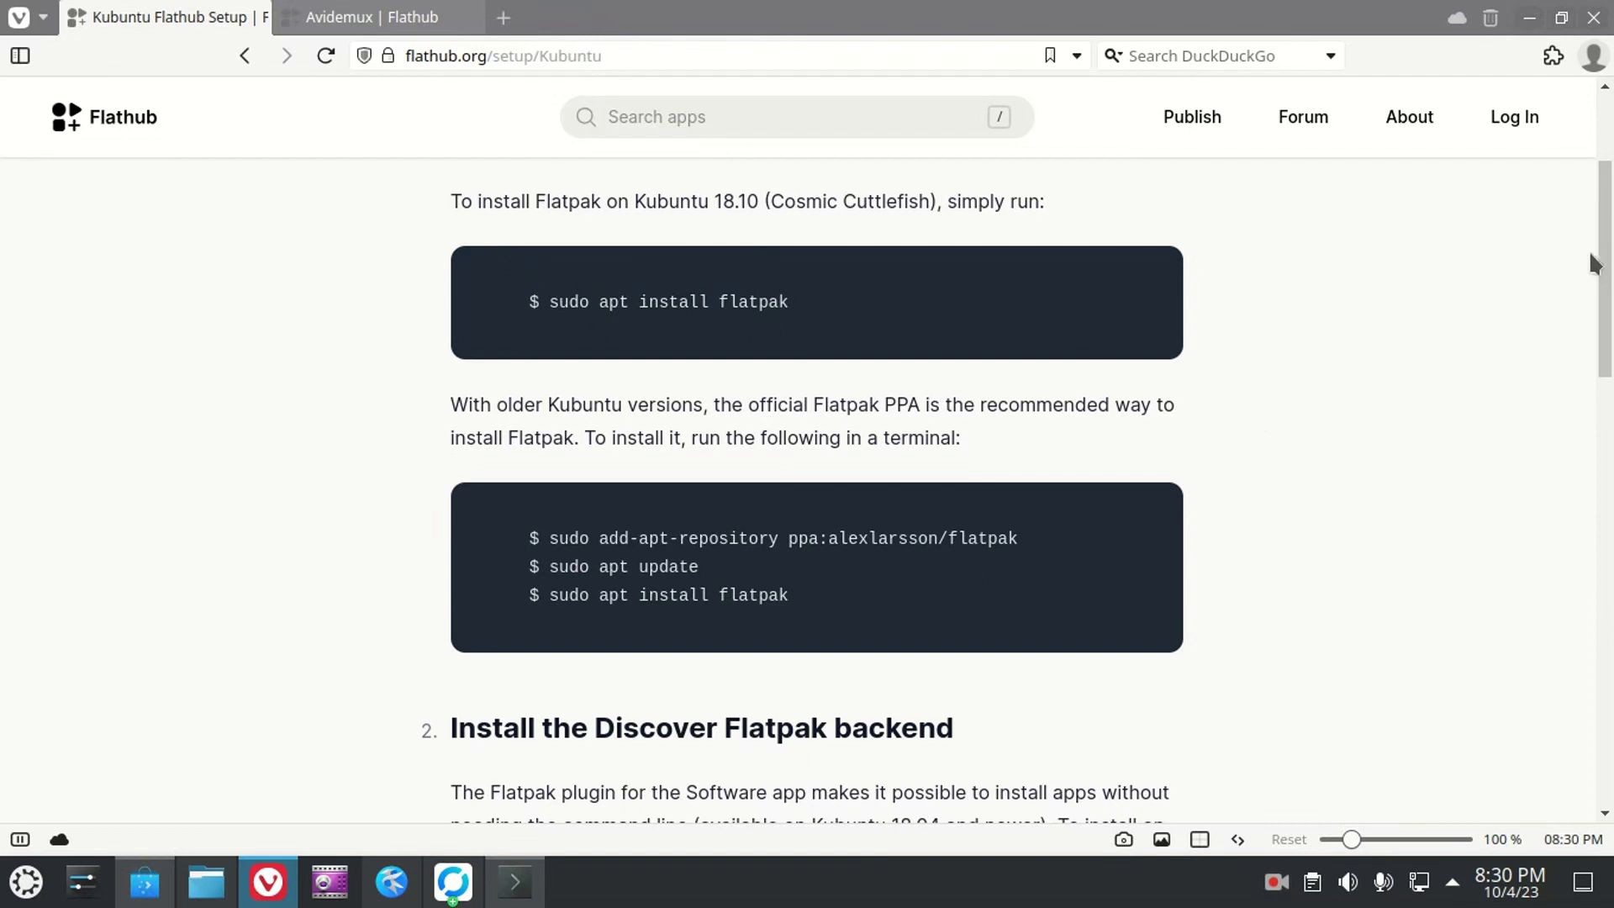
drag(1601, 278, 1585, 415)
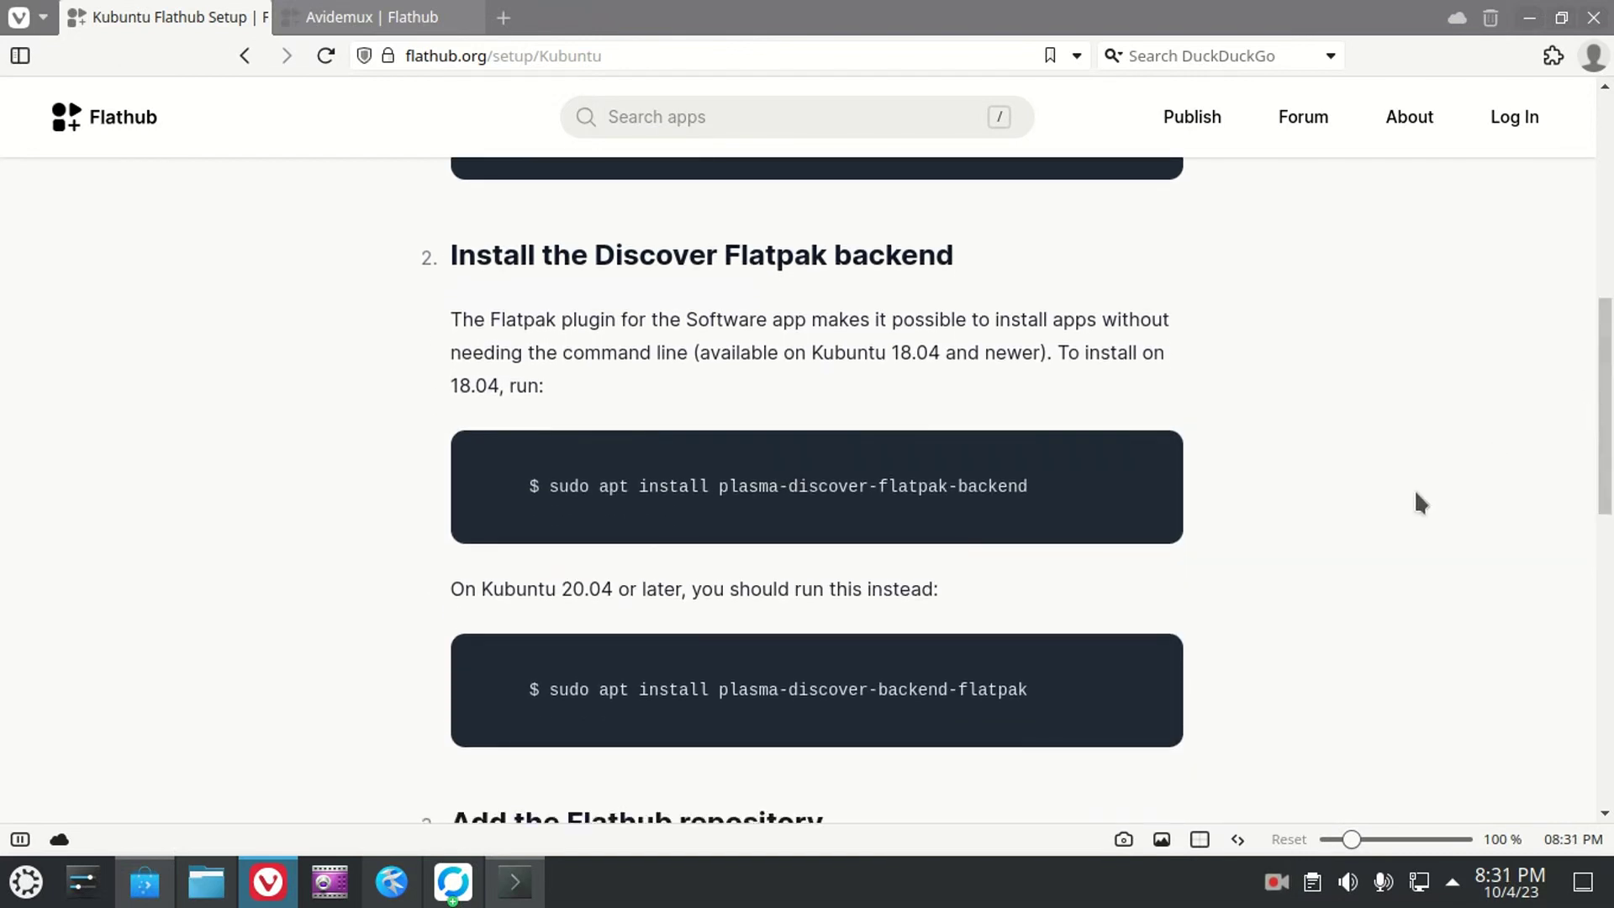
Step: Minimize Discover so the plasma-discover-backend-flatpak instructions show again
click(148, 886)
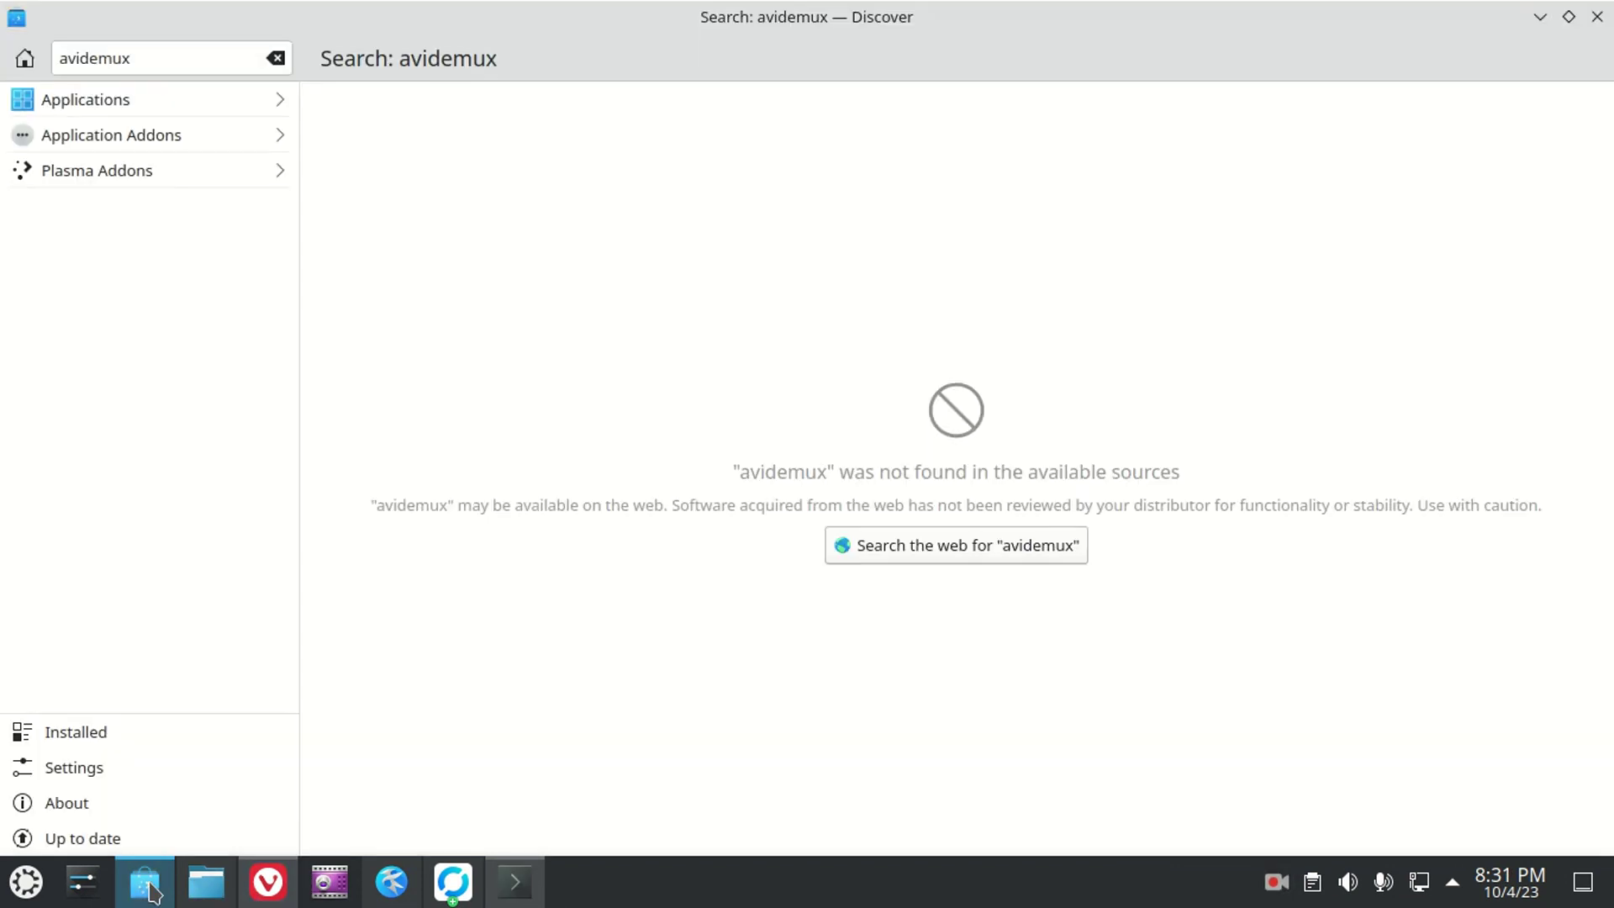
click(146, 884)
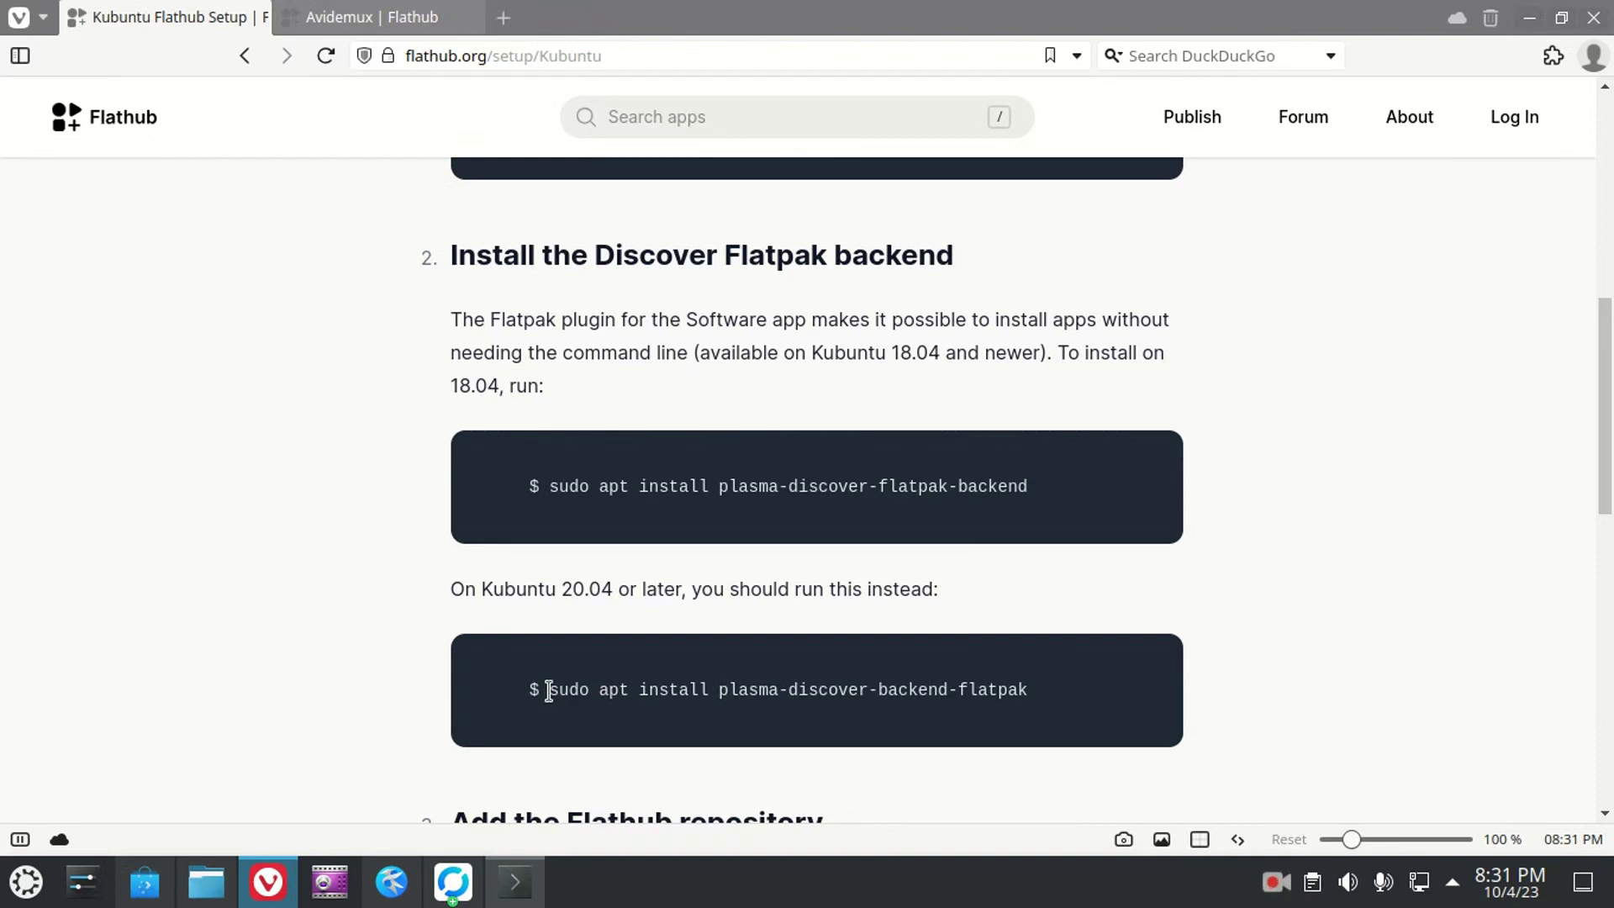
Step: Copy the Kubuntu 20.04+ command 'sudo apt install plasma-discover-backend-flatpak'
drag(549, 690, 1029, 695)
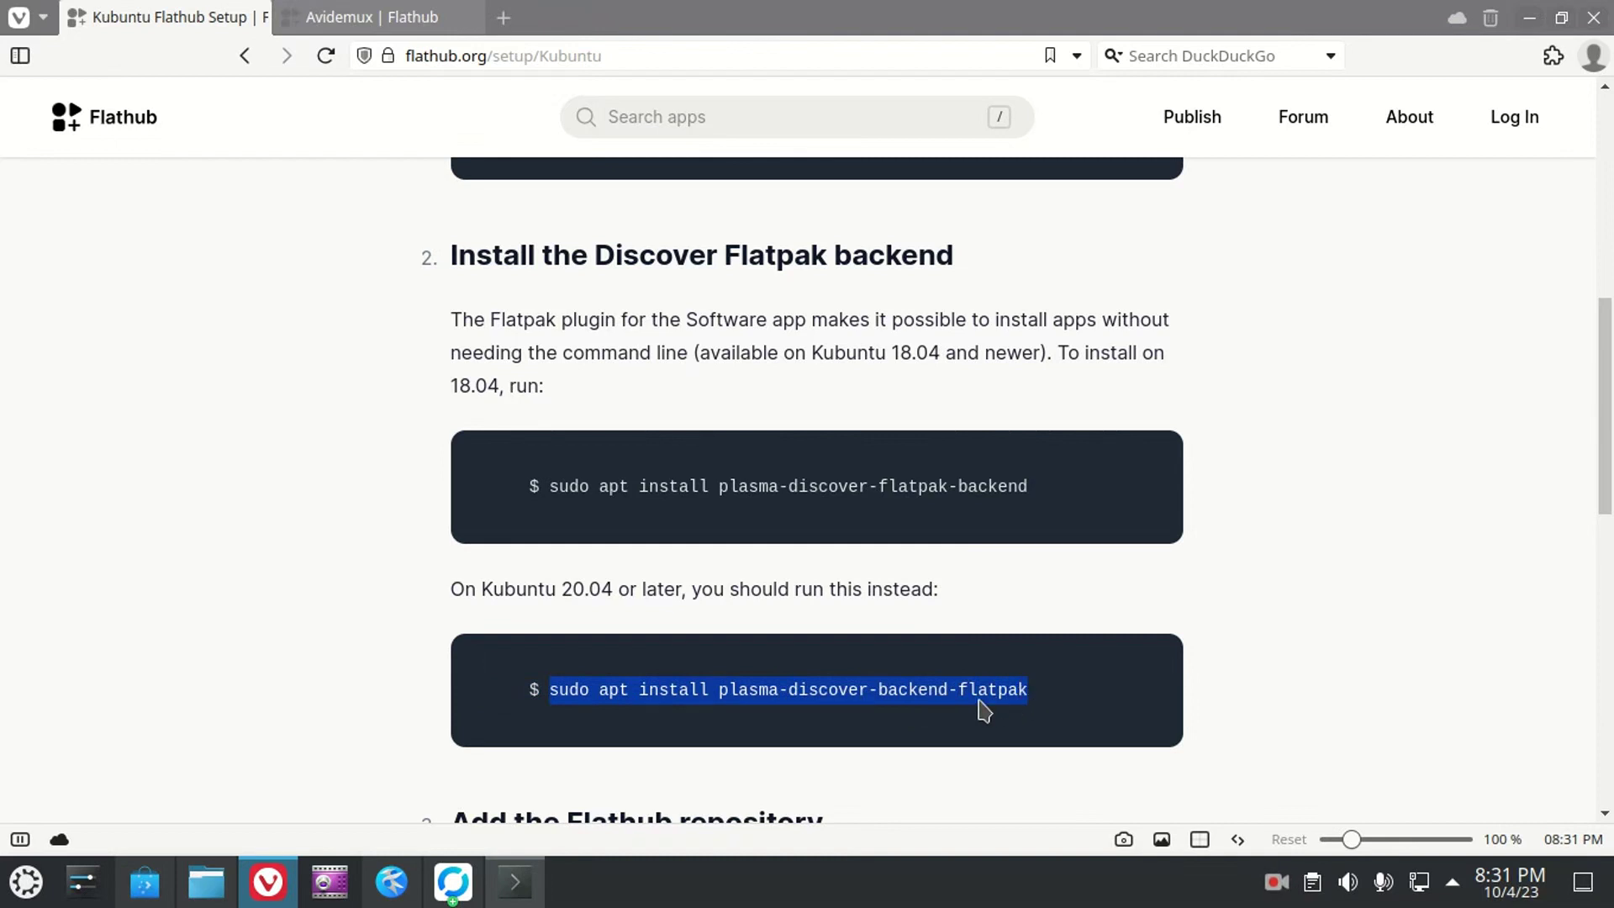
right_click(990, 689)
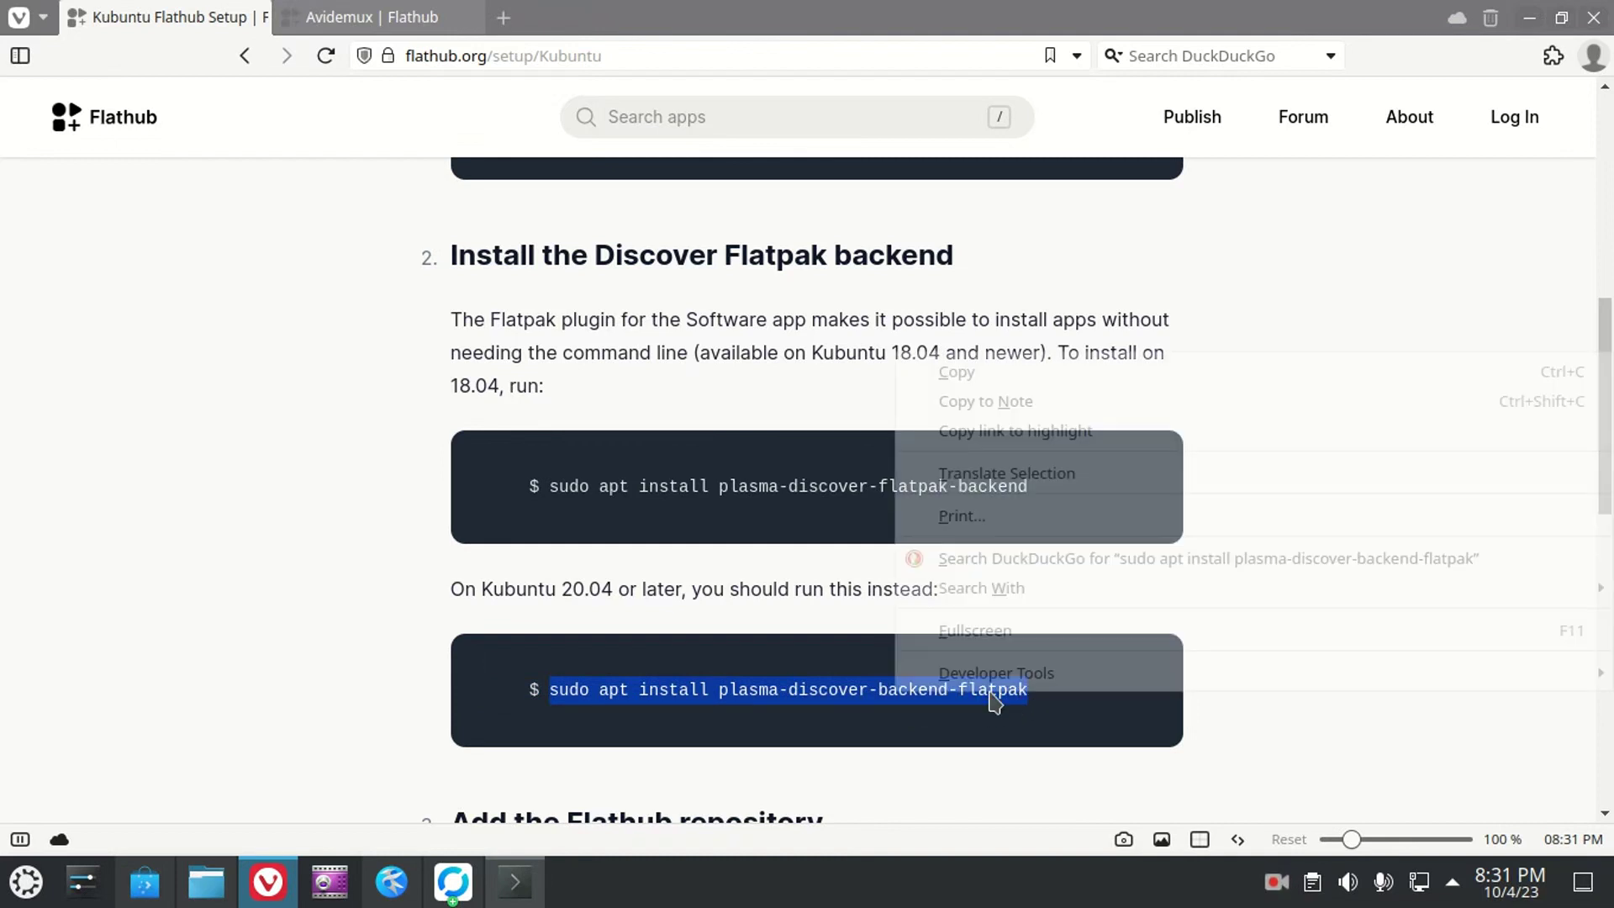
click(1039, 375)
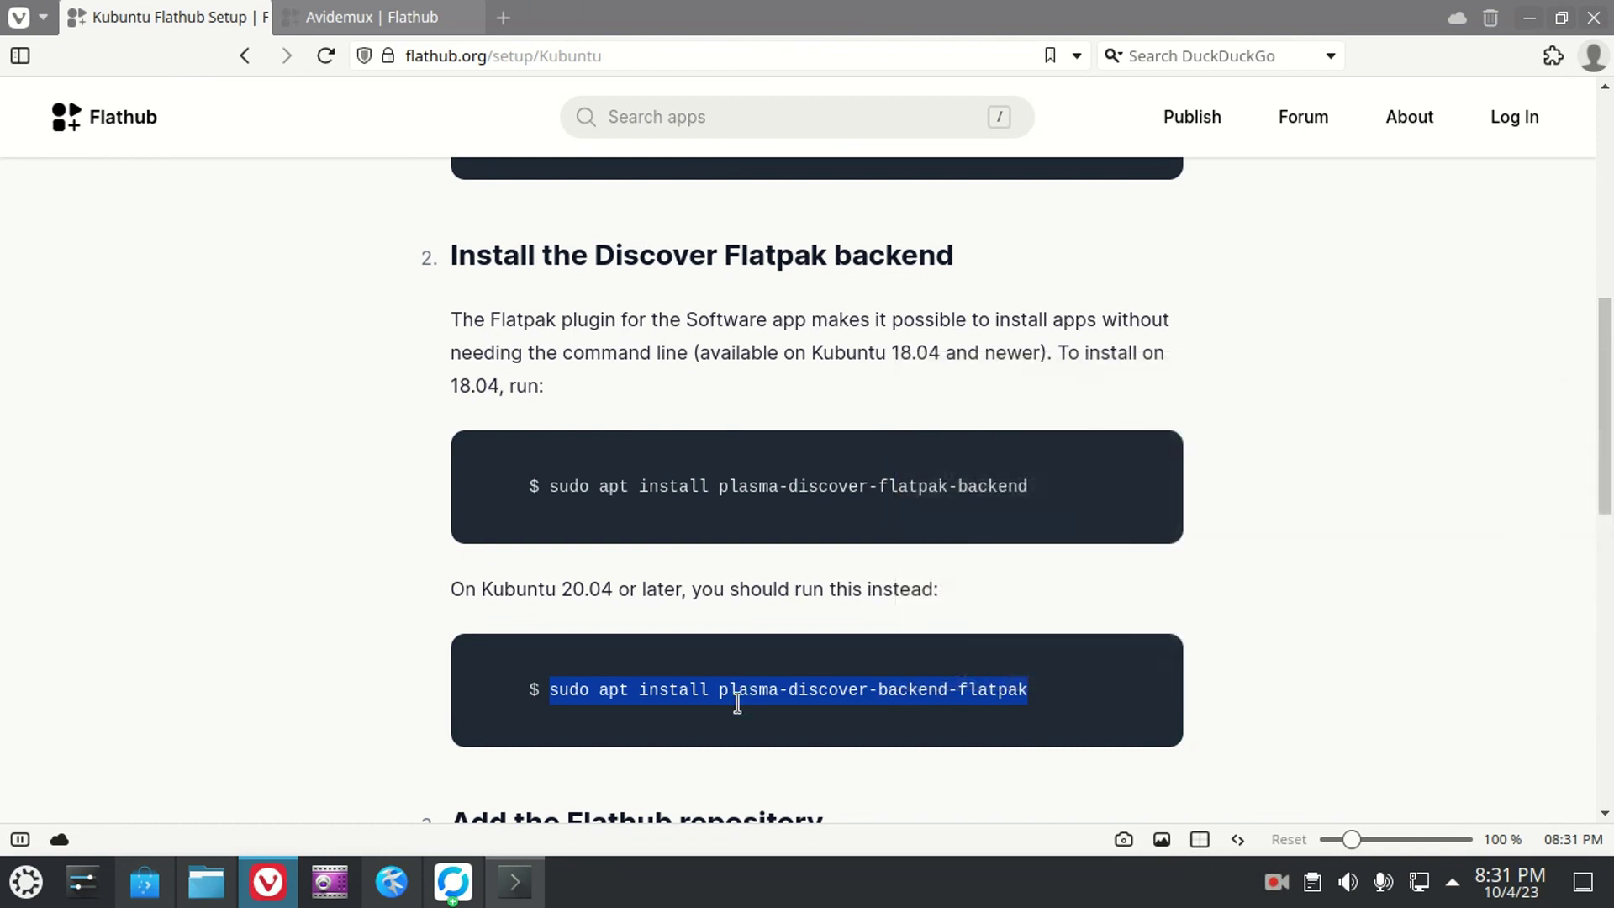
click(514, 882)
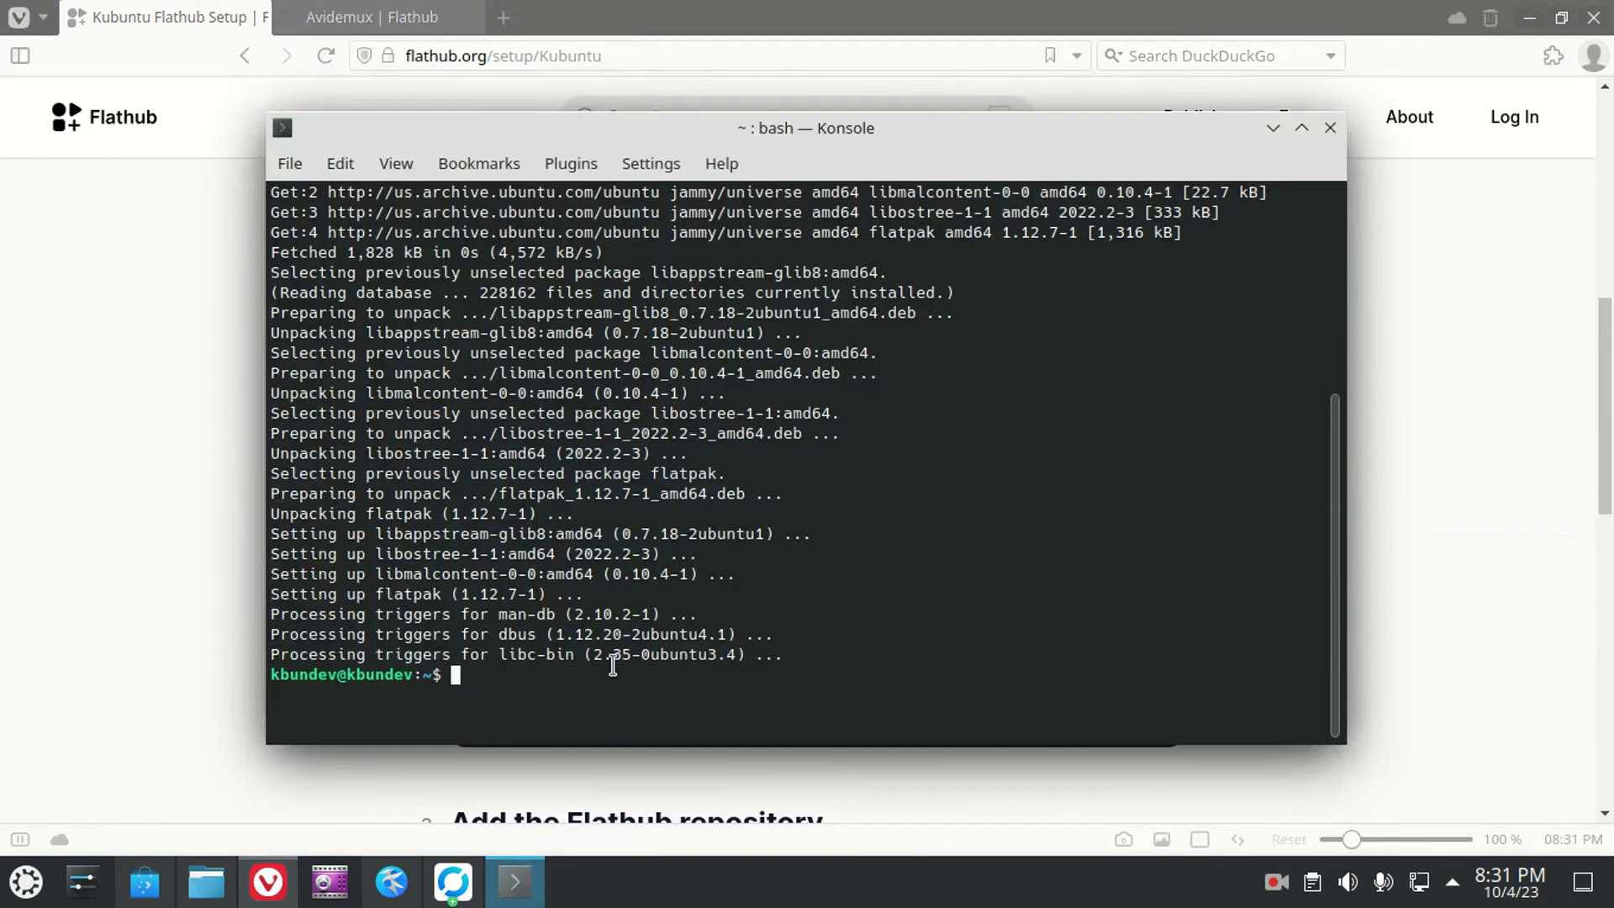
Step: Paste and run 'sudo apt install plasma-discover-backend-flatpak', confirming the [Y/n] prompt
right_click(689, 556)
click(766, 569)
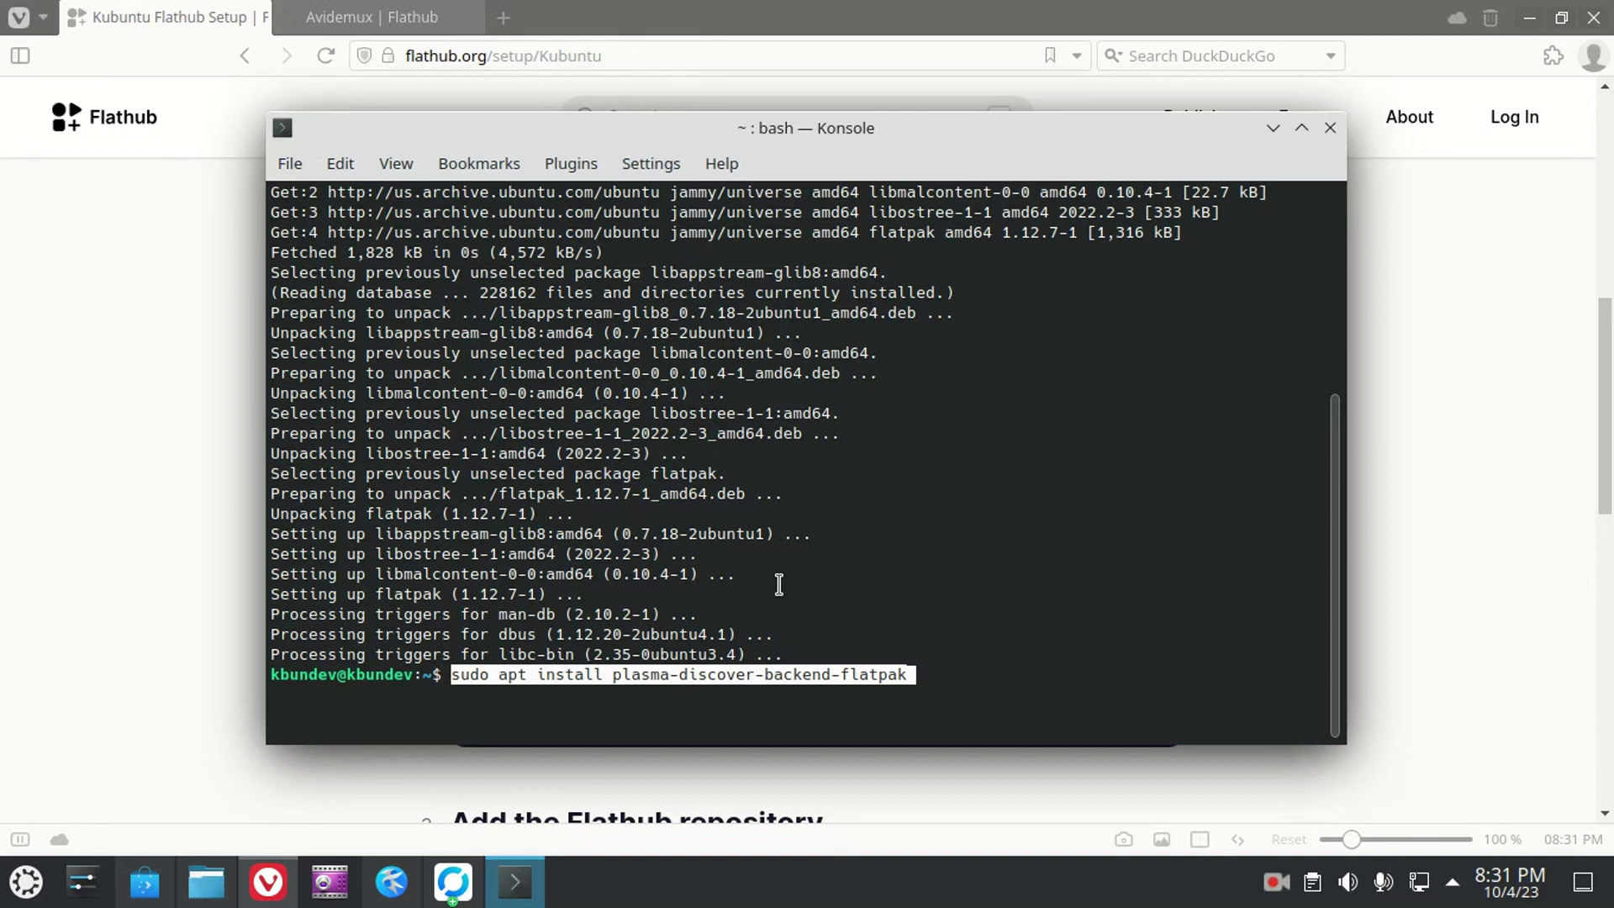
key(Return)
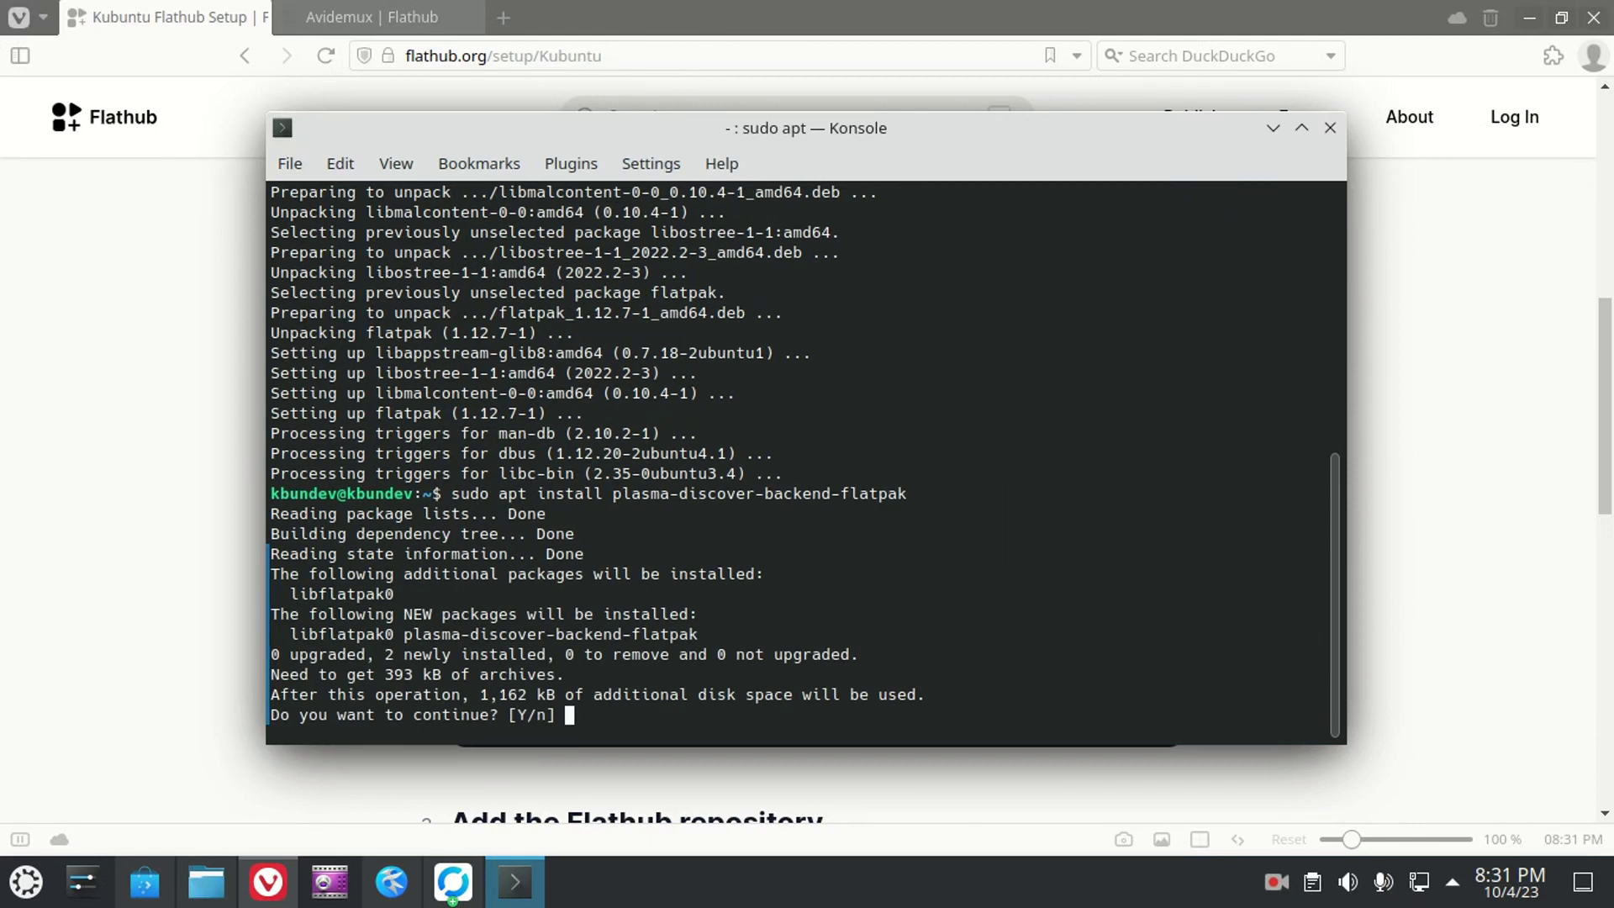
key(Return)
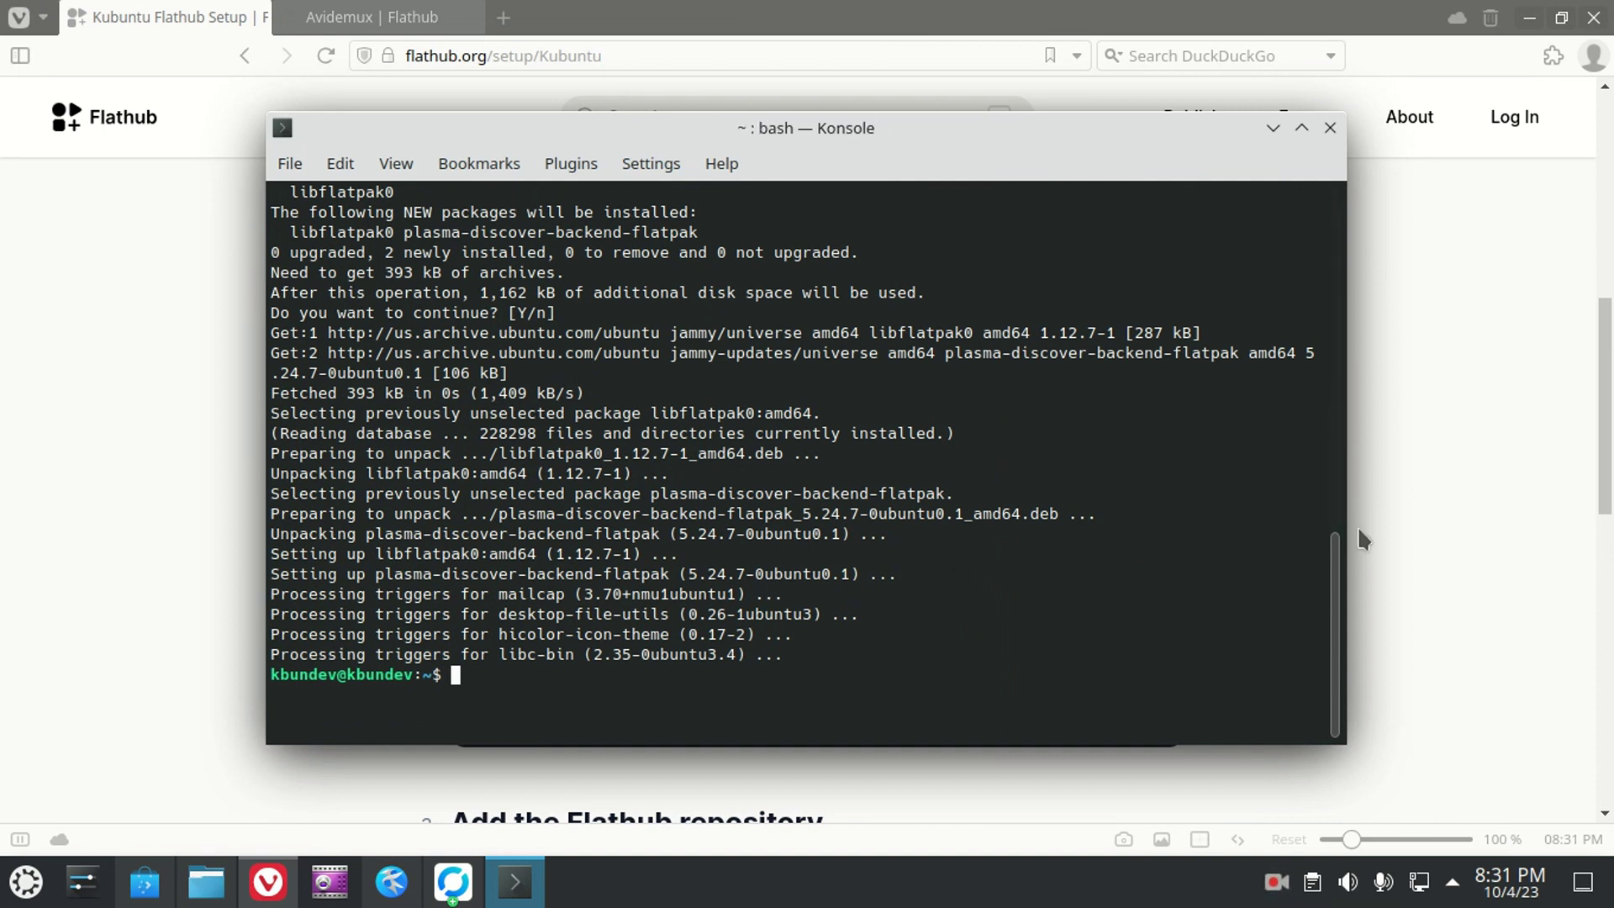
Step: Scroll to step 3, Add the Flathub repository, and copy its flatpak remote-add command
click(1429, 542)
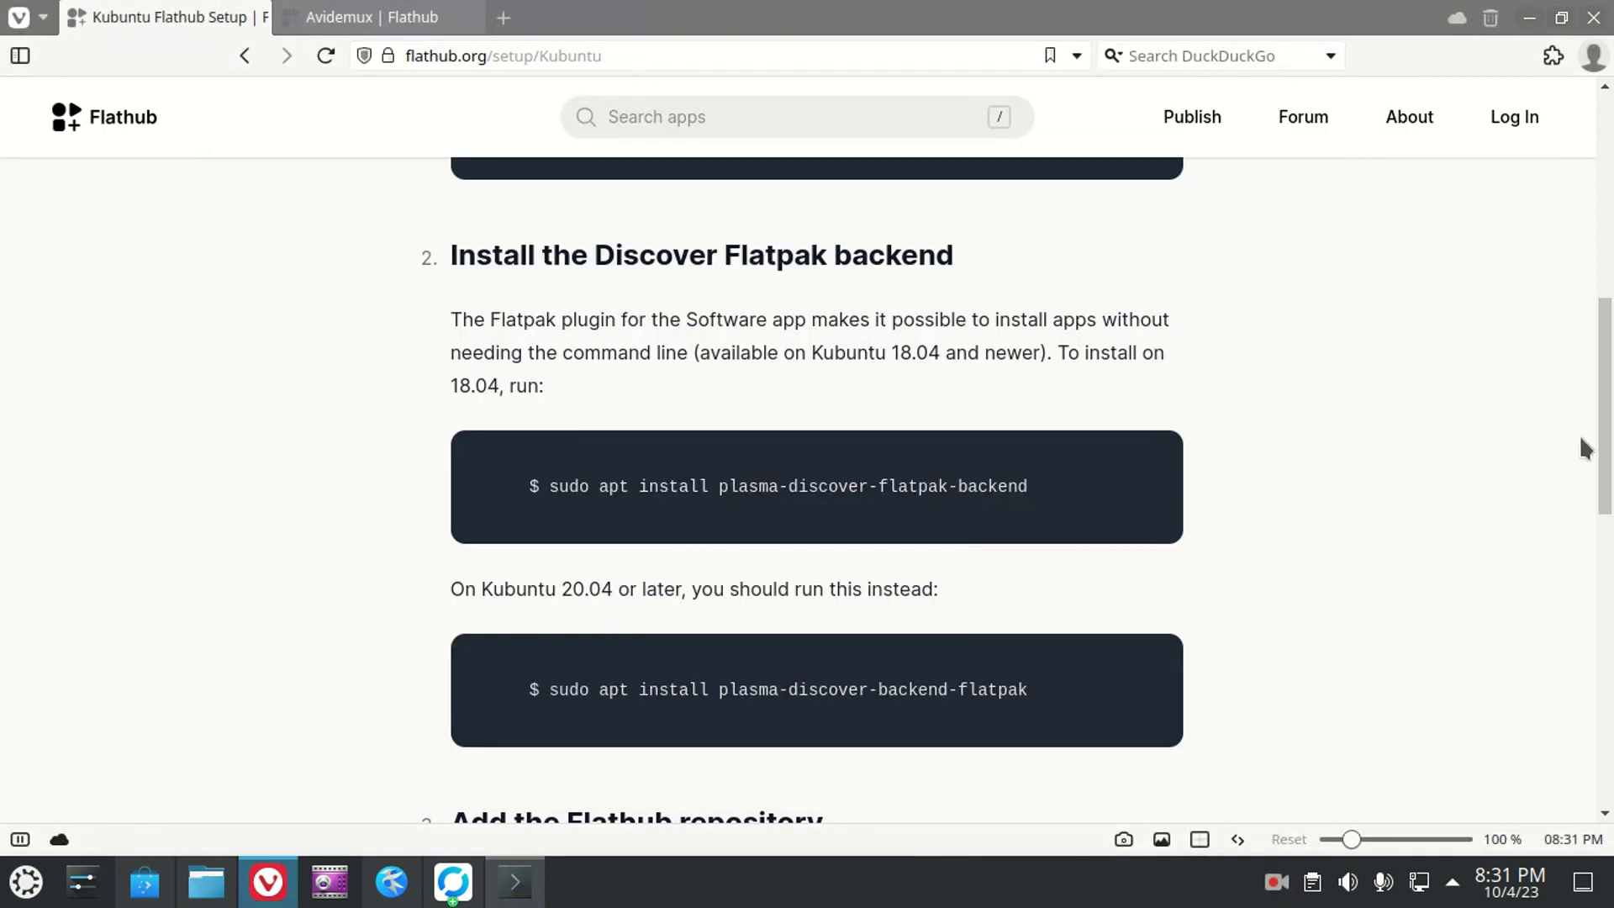
drag(1608, 443, 1606, 580)
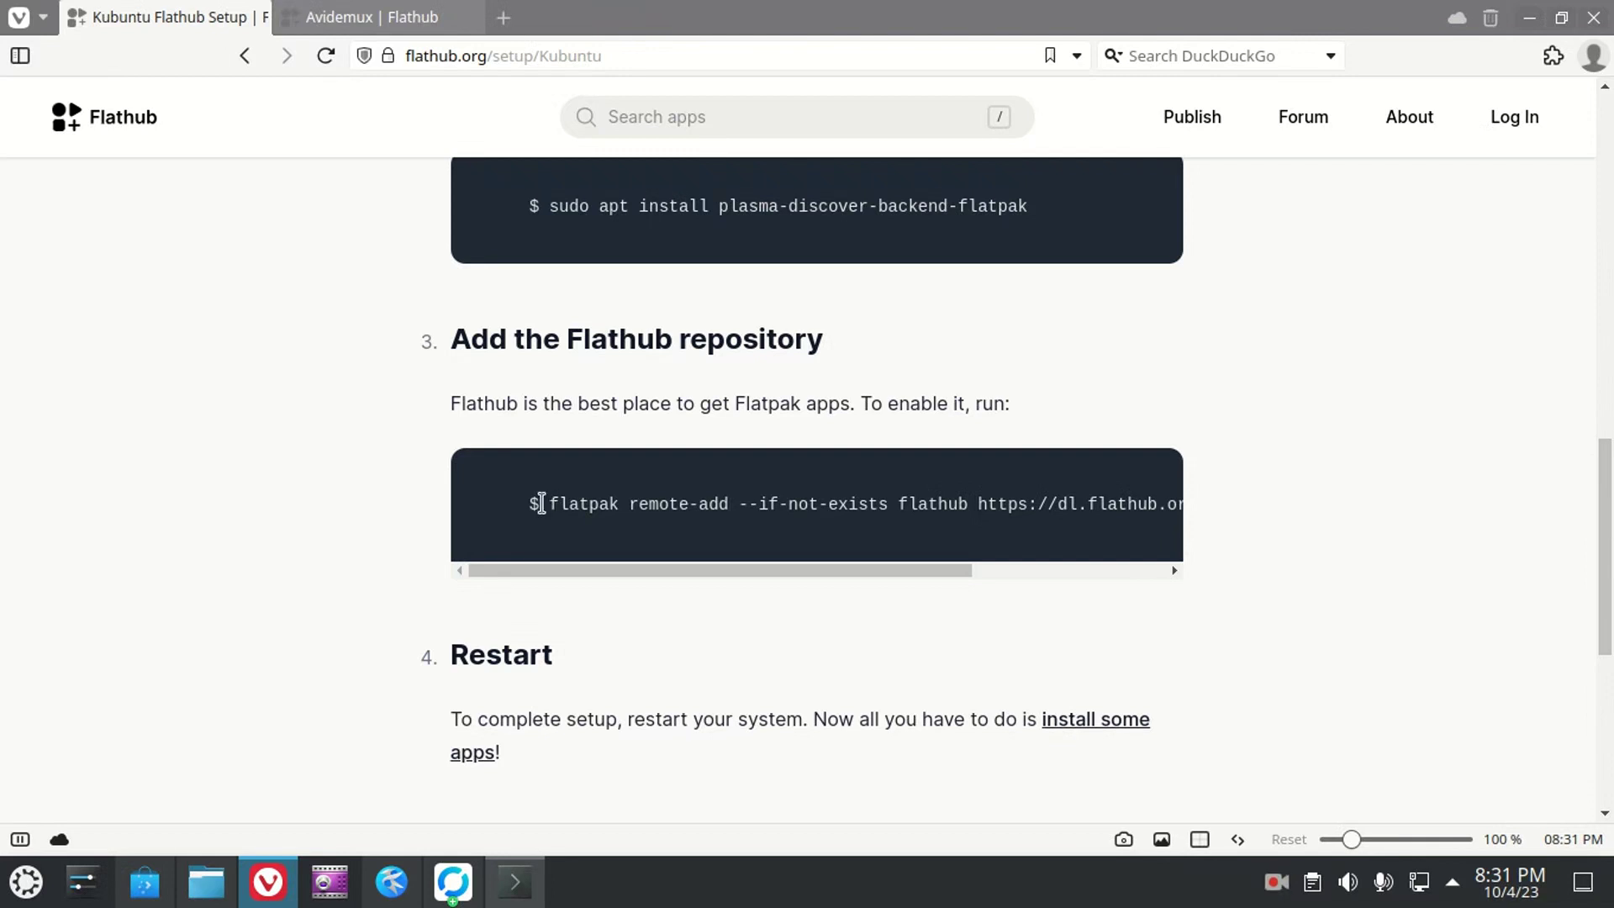
drag(547, 502, 1293, 519)
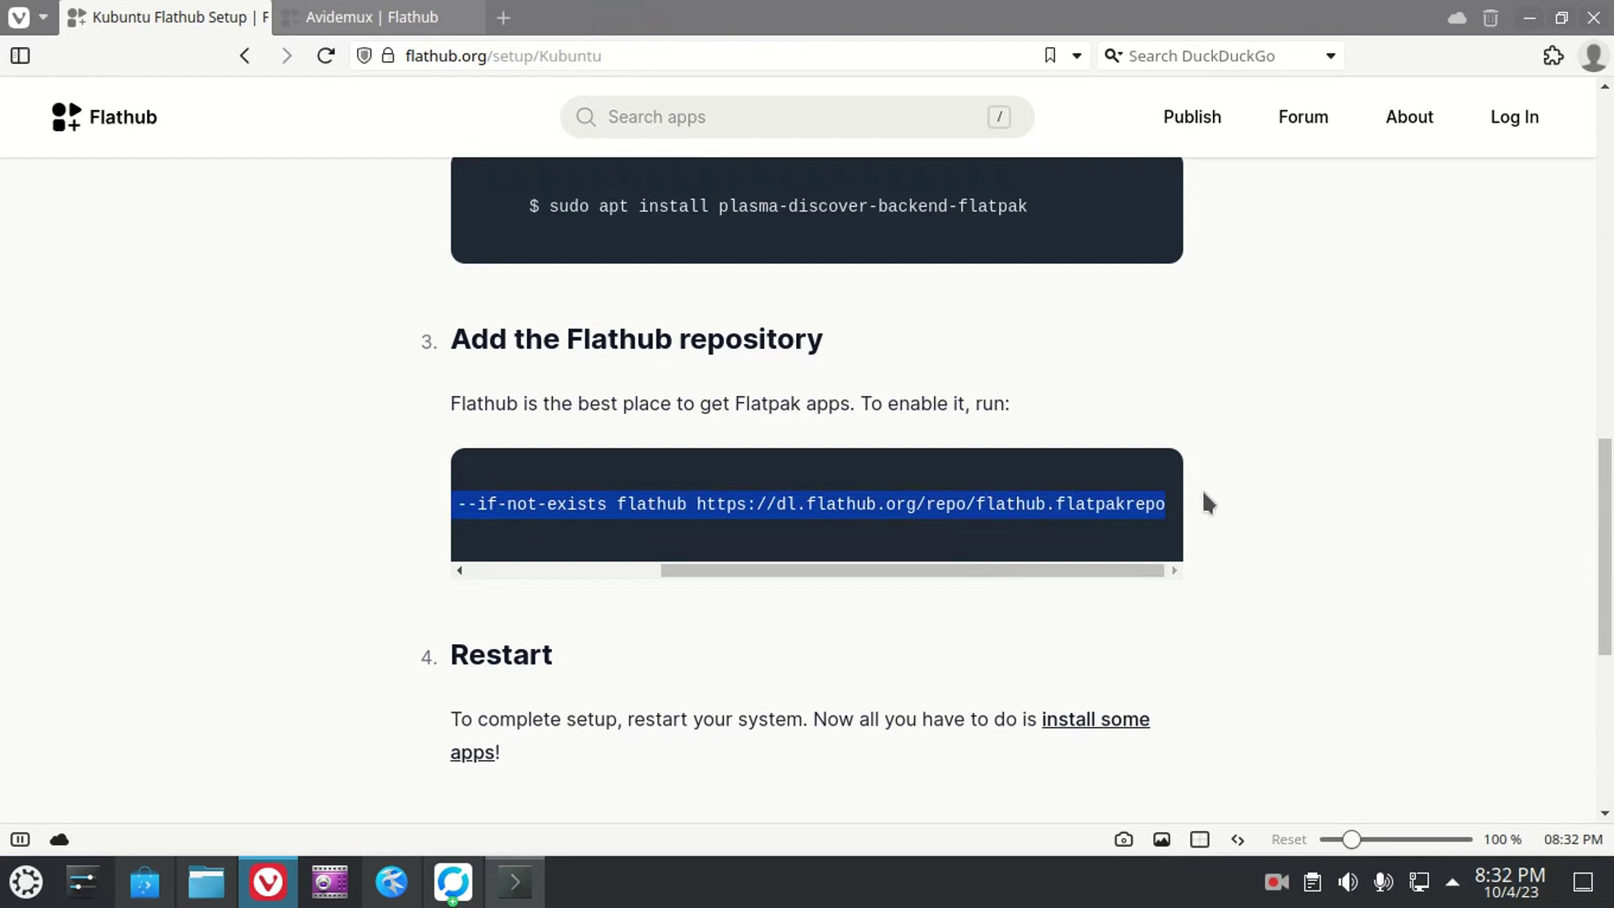
right_click(1161, 516)
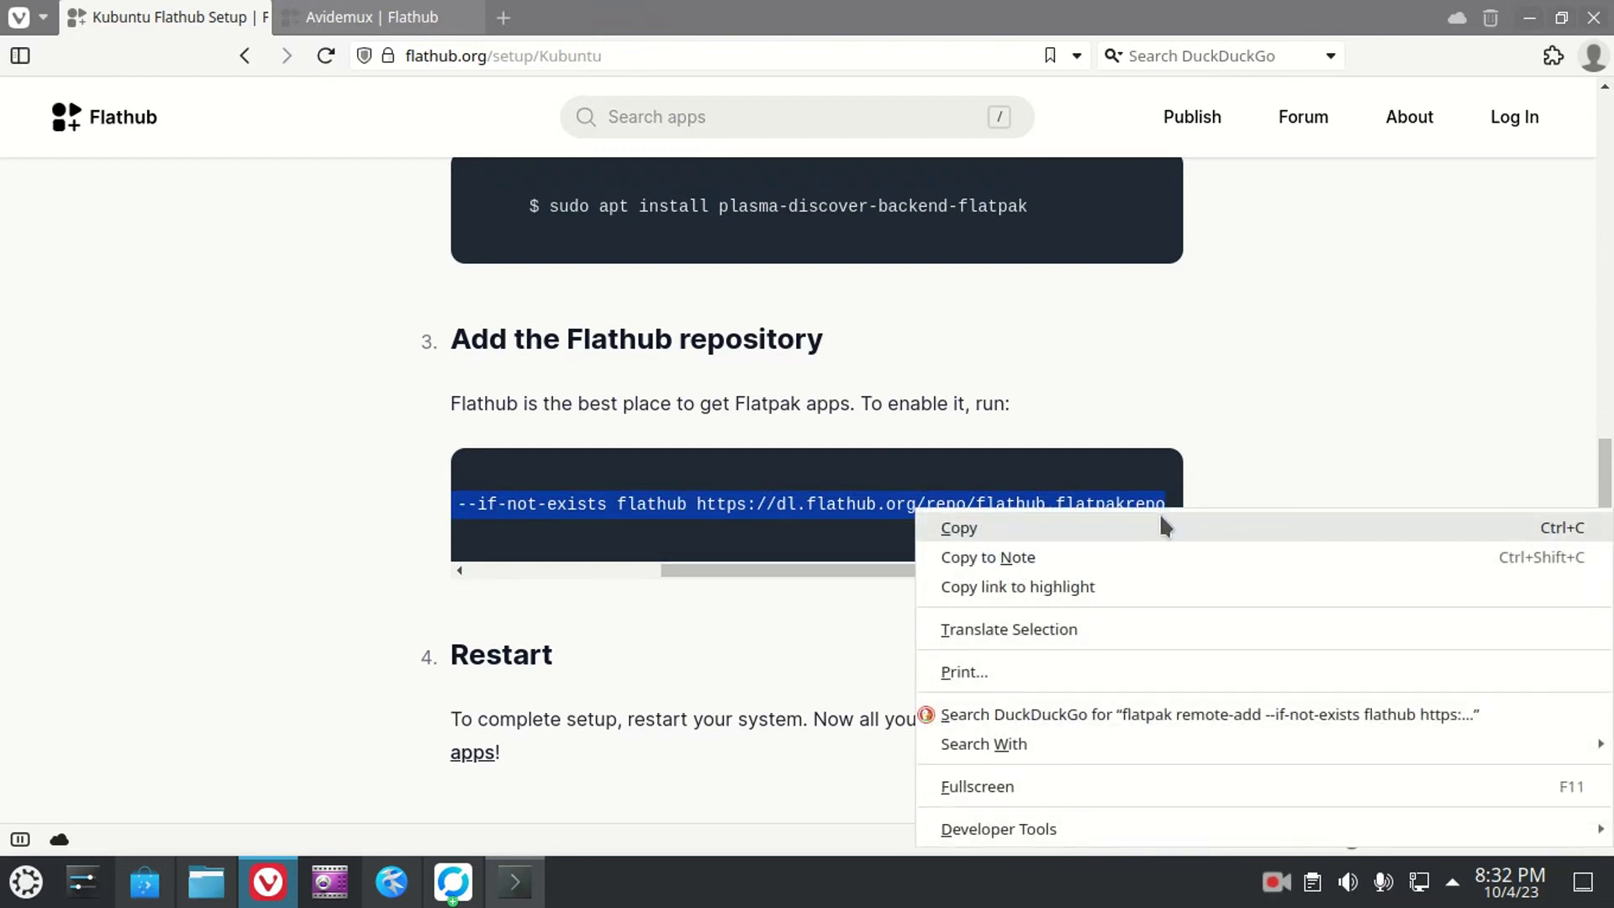
click(1160, 526)
Step: Paste and run the flatpak remote-add command, then enter the account password to authenticate
click(516, 883)
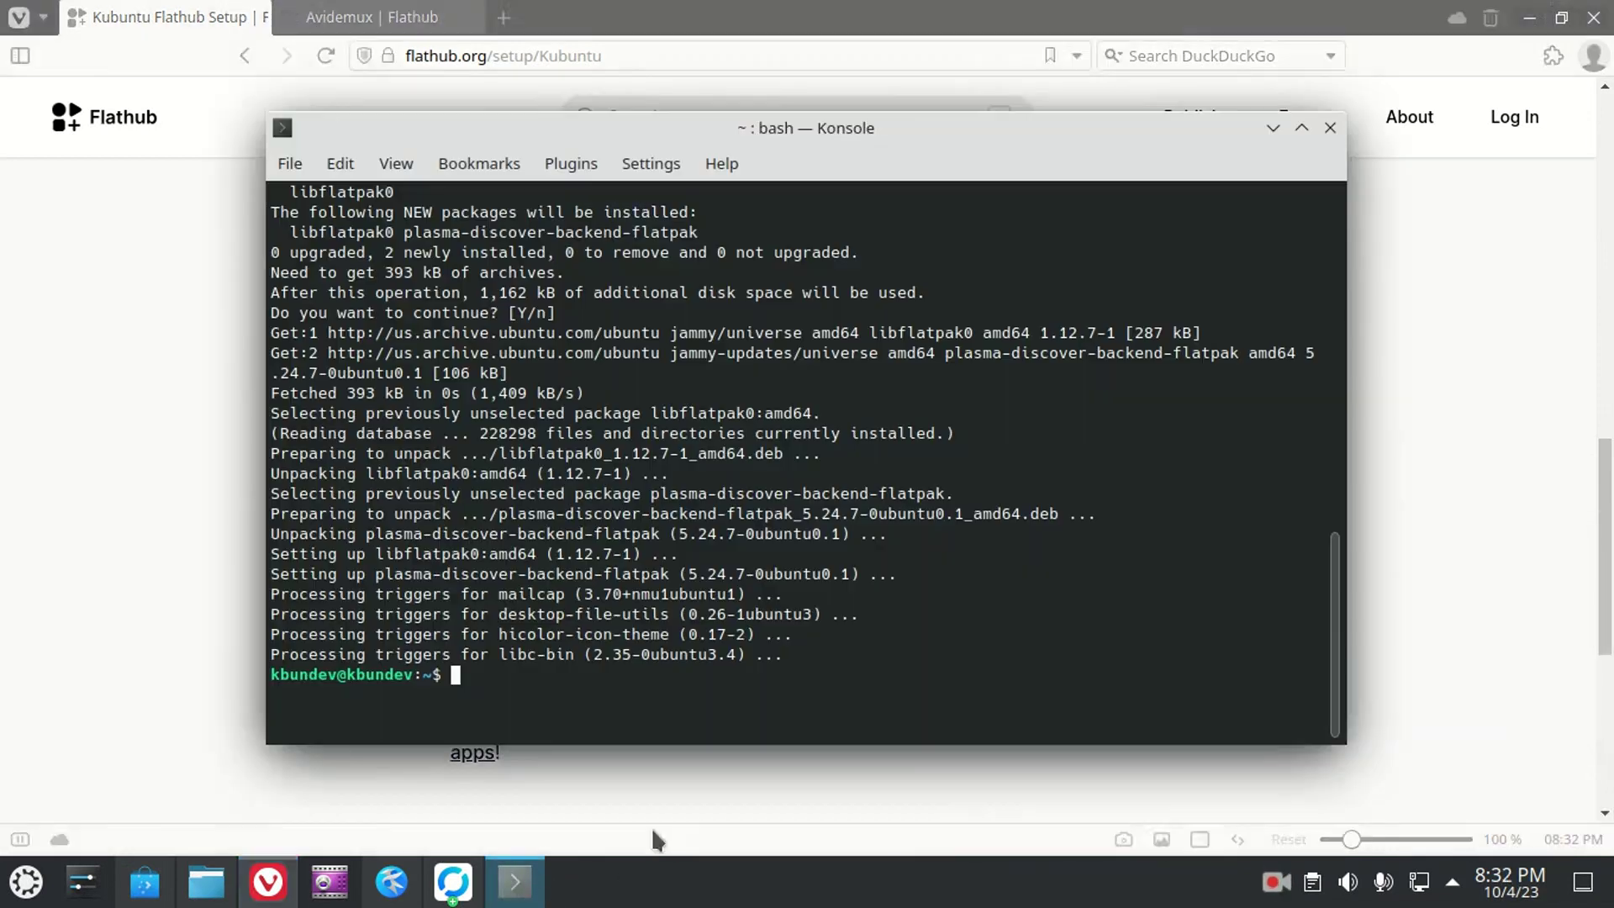
right_click(827, 496)
click(871, 509)
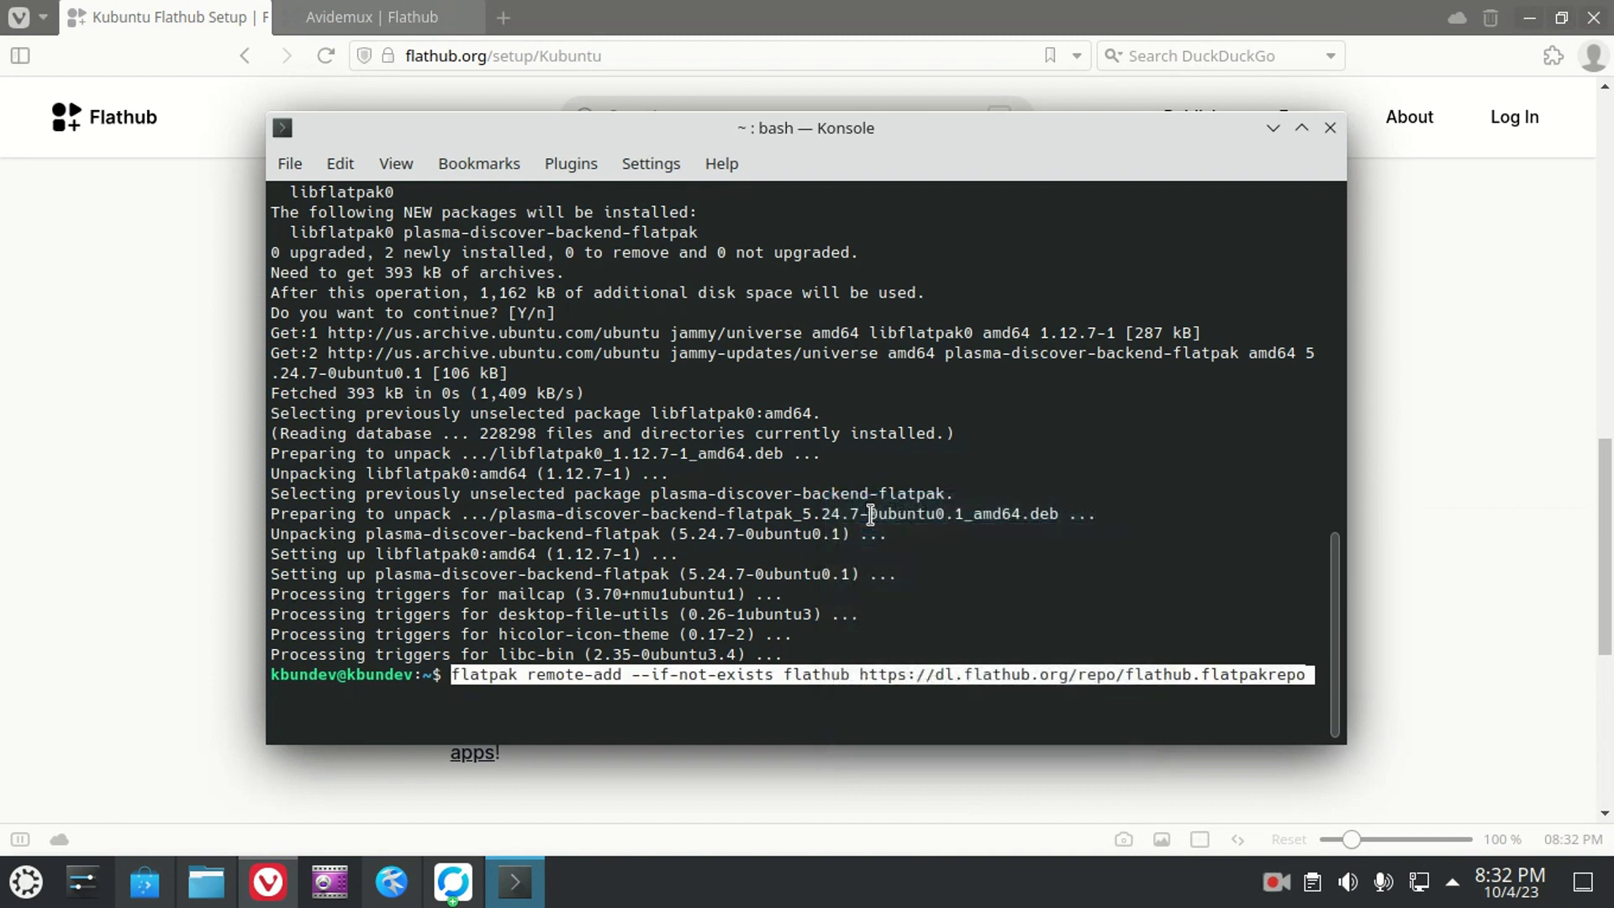
key(Return)
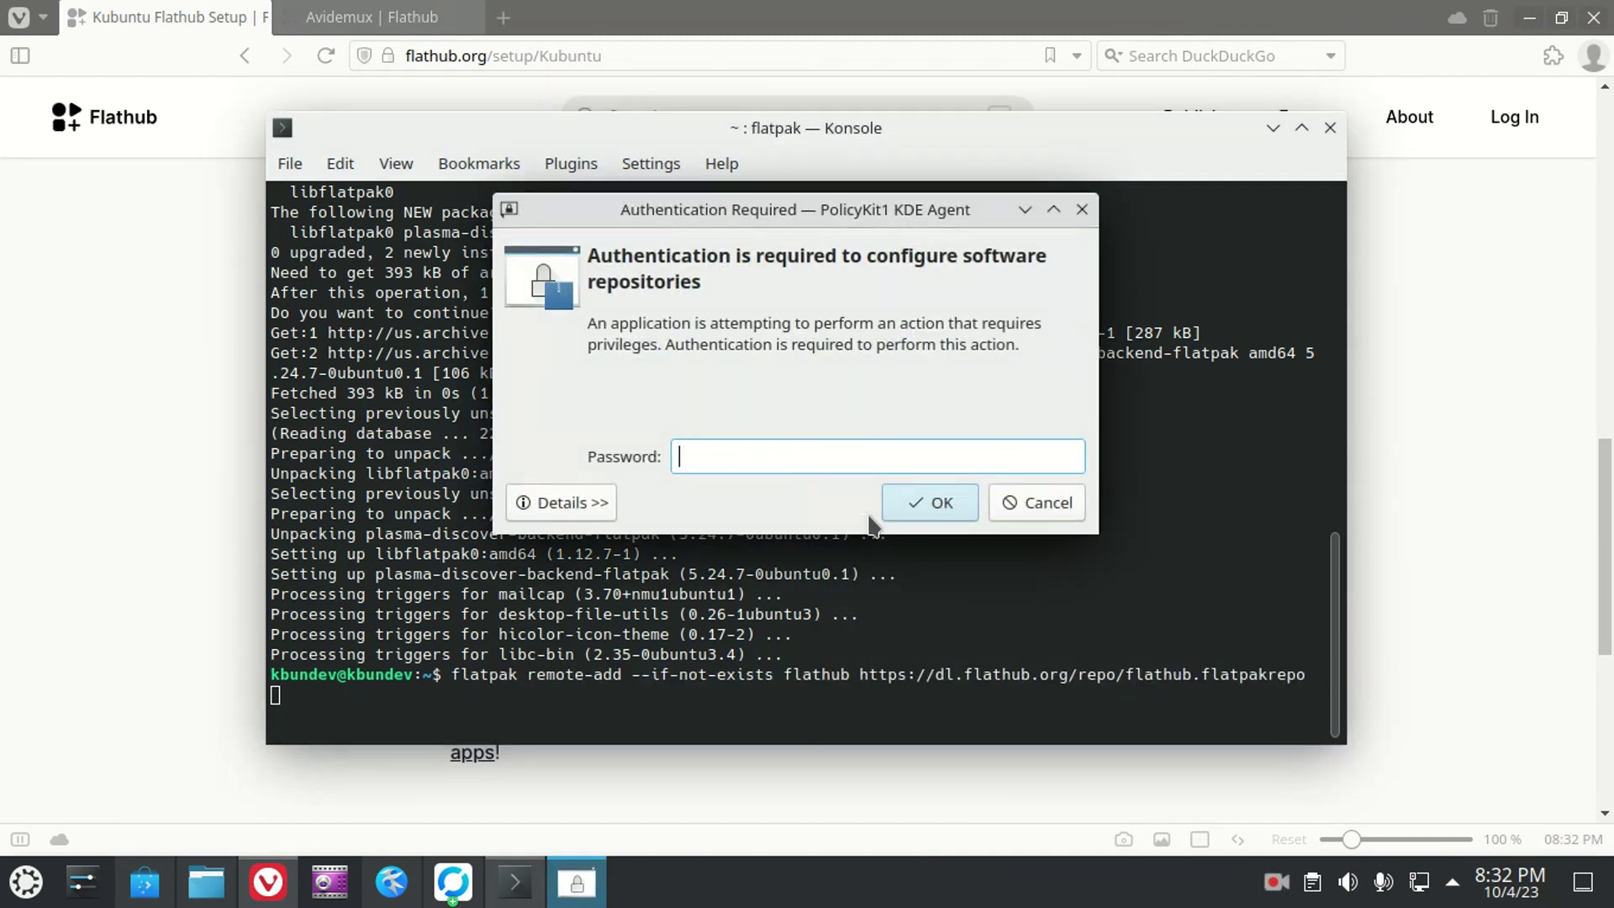
text(•••)
key(Return)
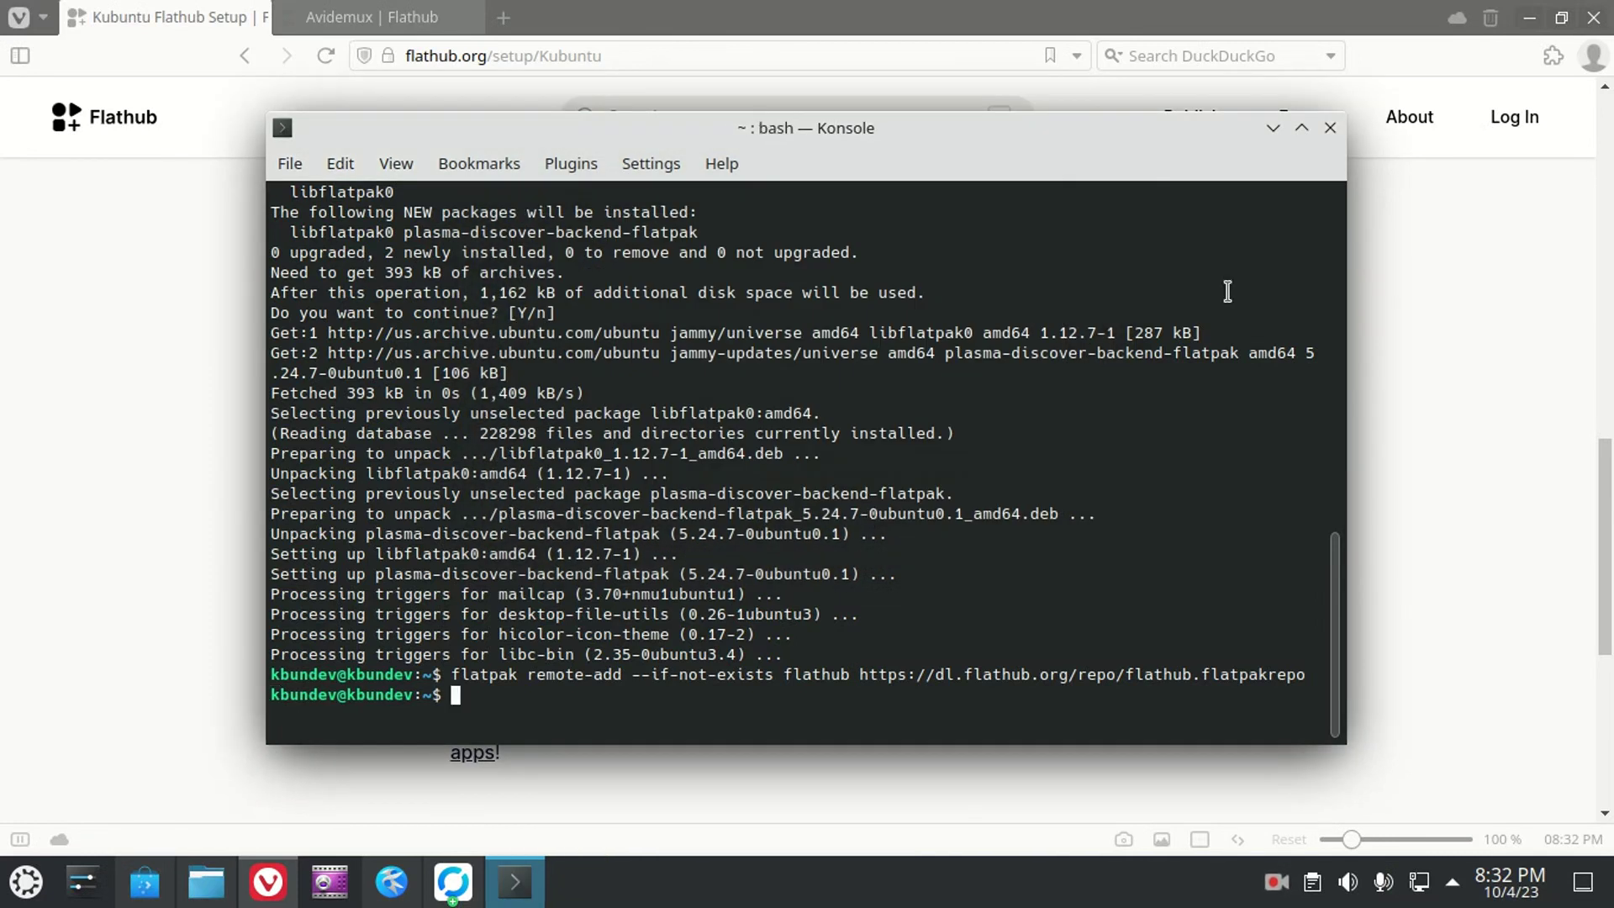
Step: Close Konsole and minimize the browser to bring Discover back into view
click(1328, 127)
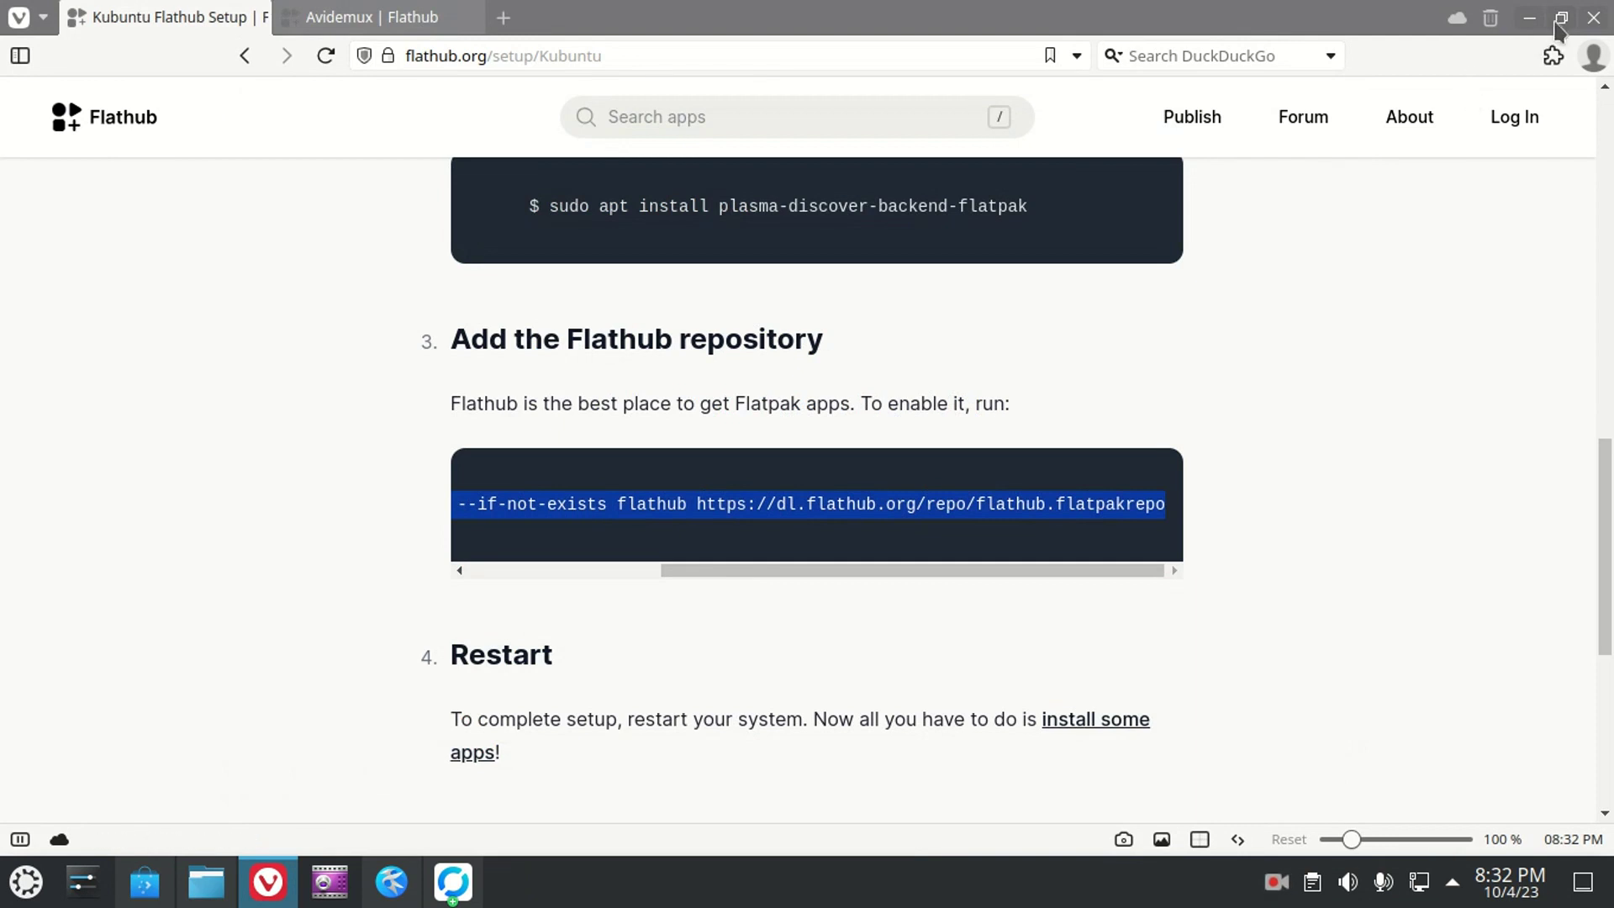
click(1528, 17)
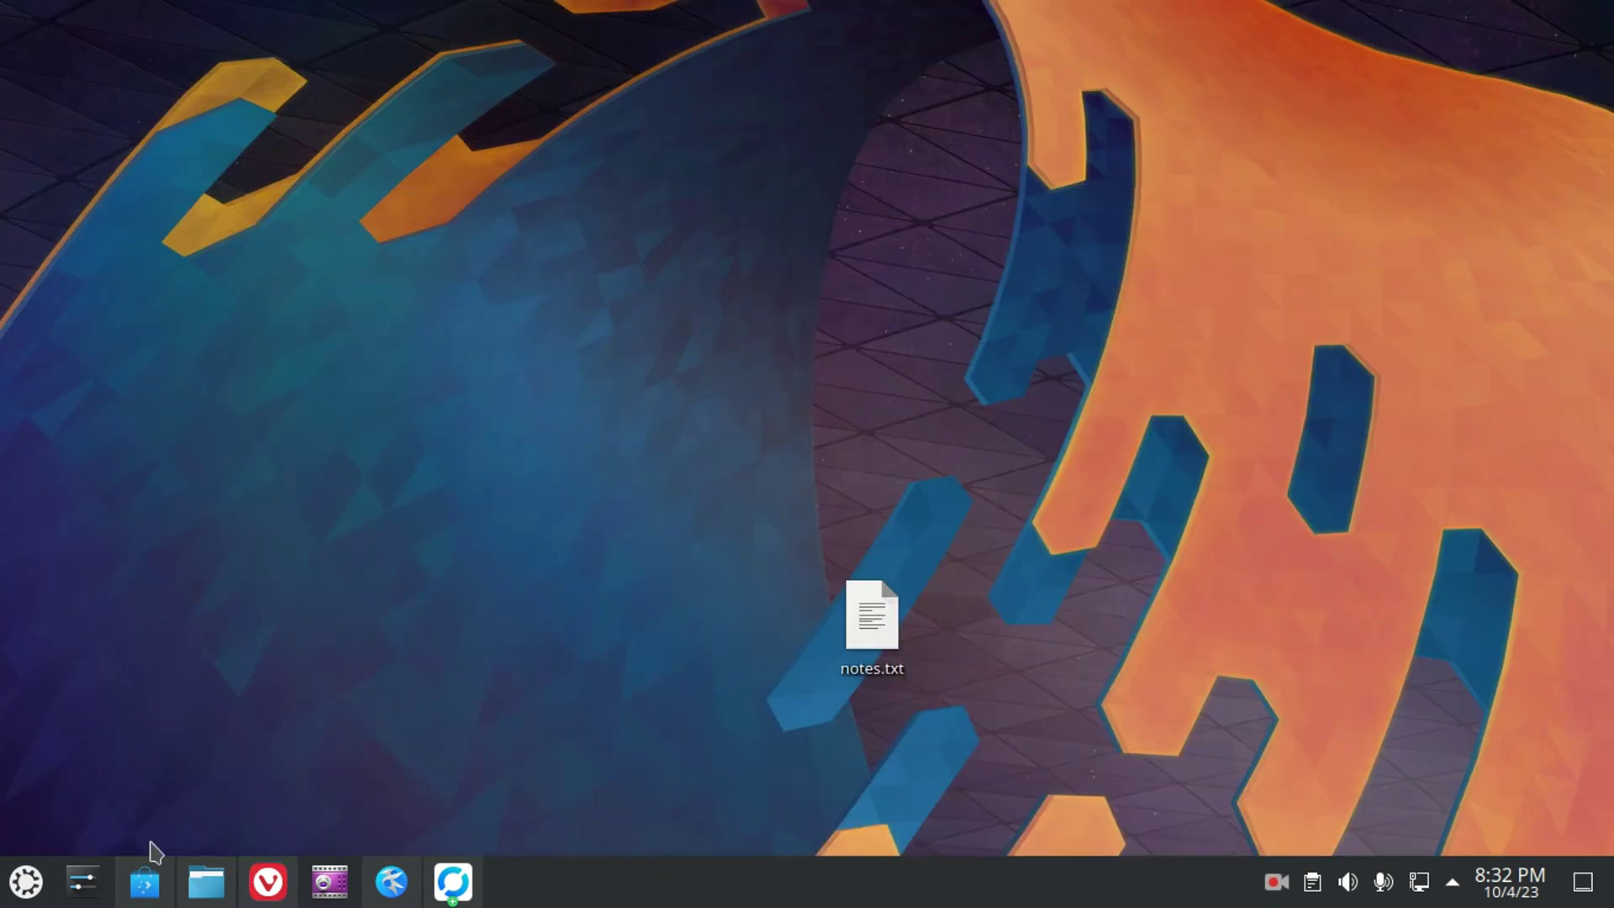
click(145, 878)
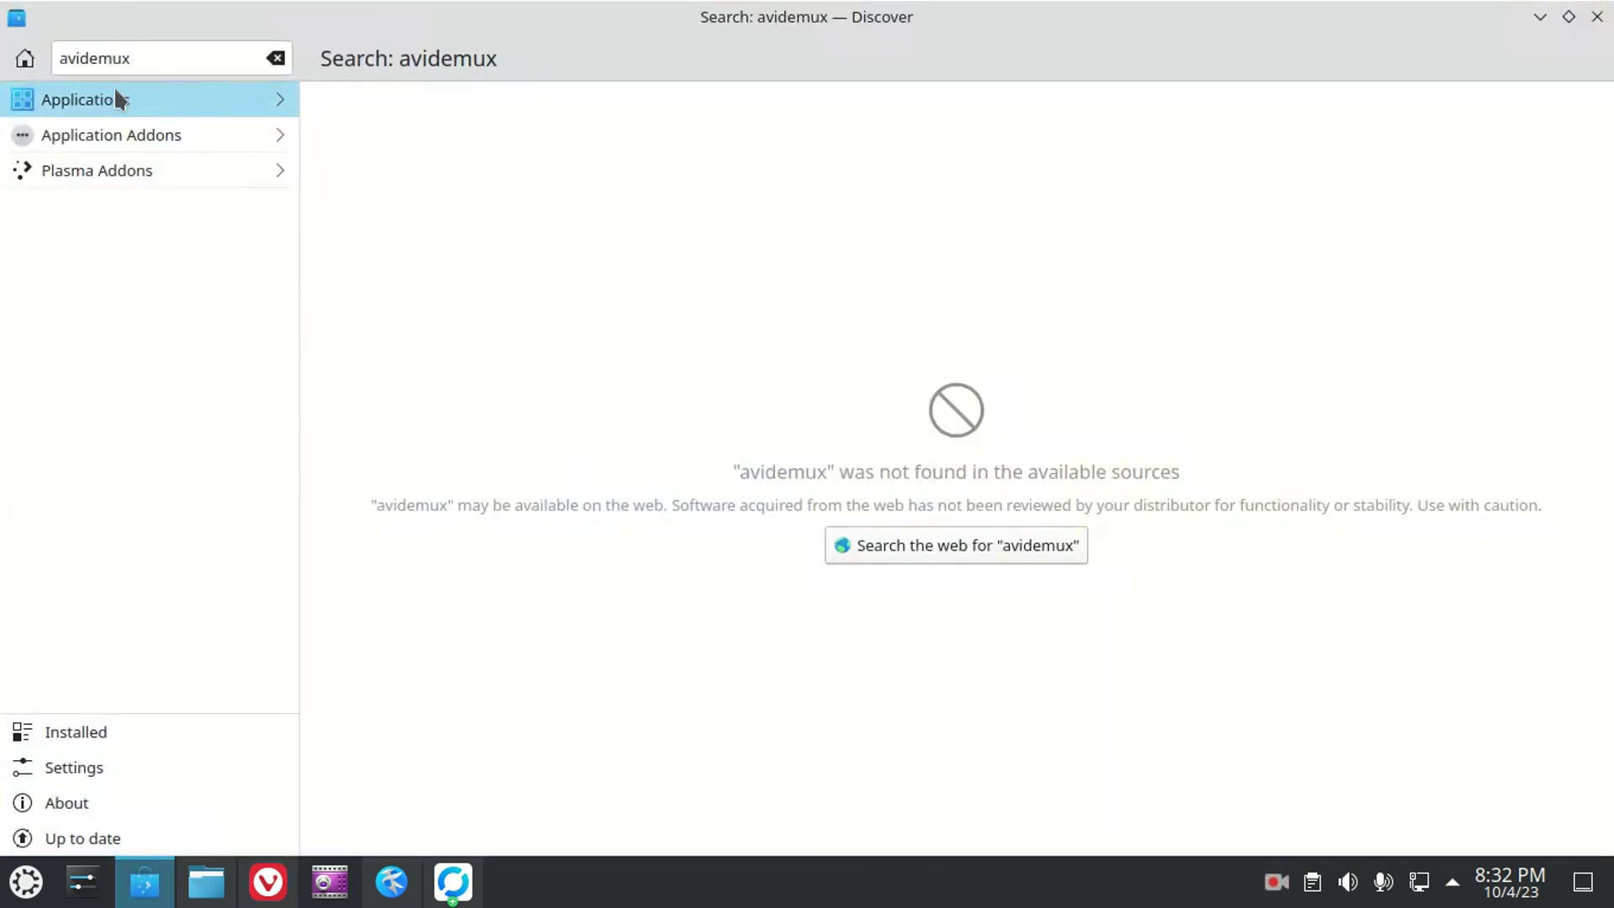
Step: Close Discover while its avidemux search still reports nothing found
click(209, 59)
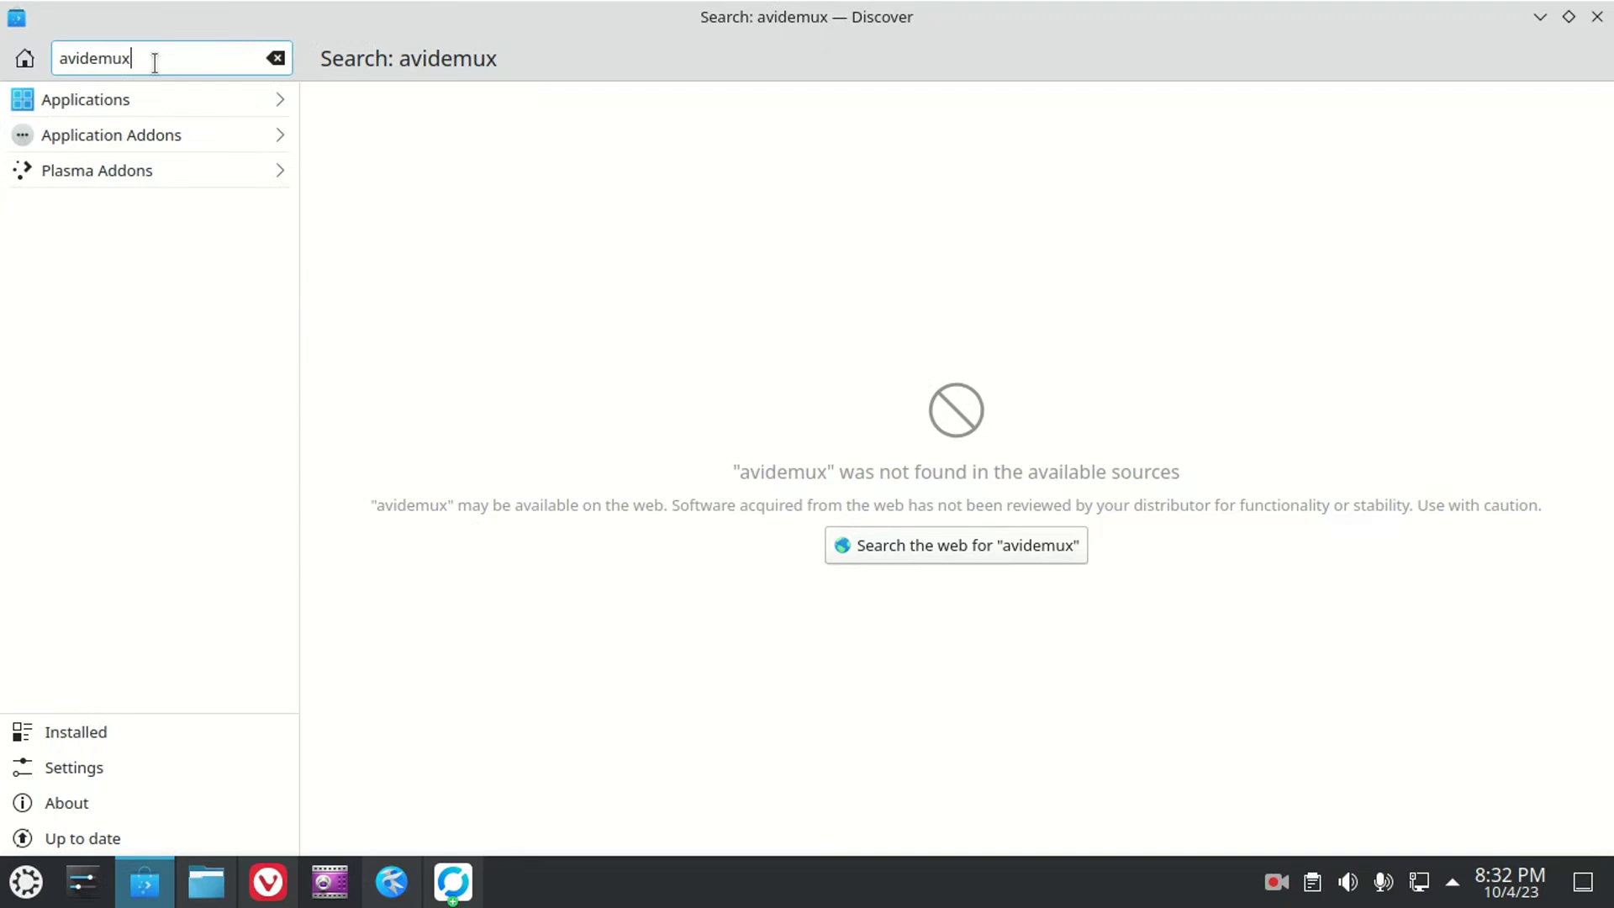
drag(151, 61, 7, 105)
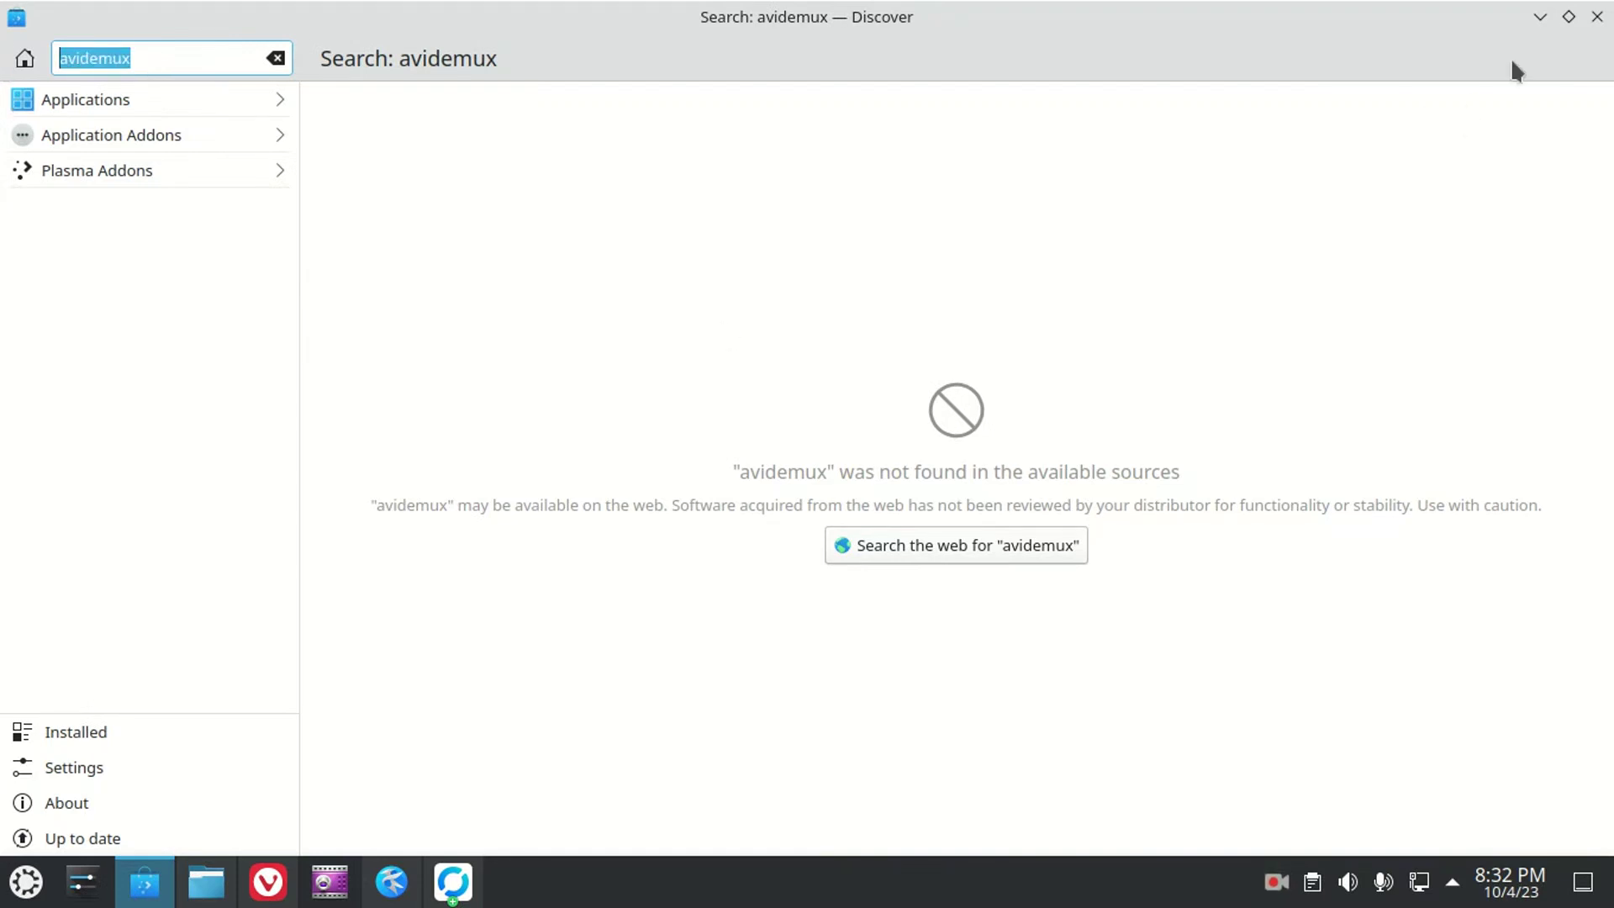
click(1596, 16)
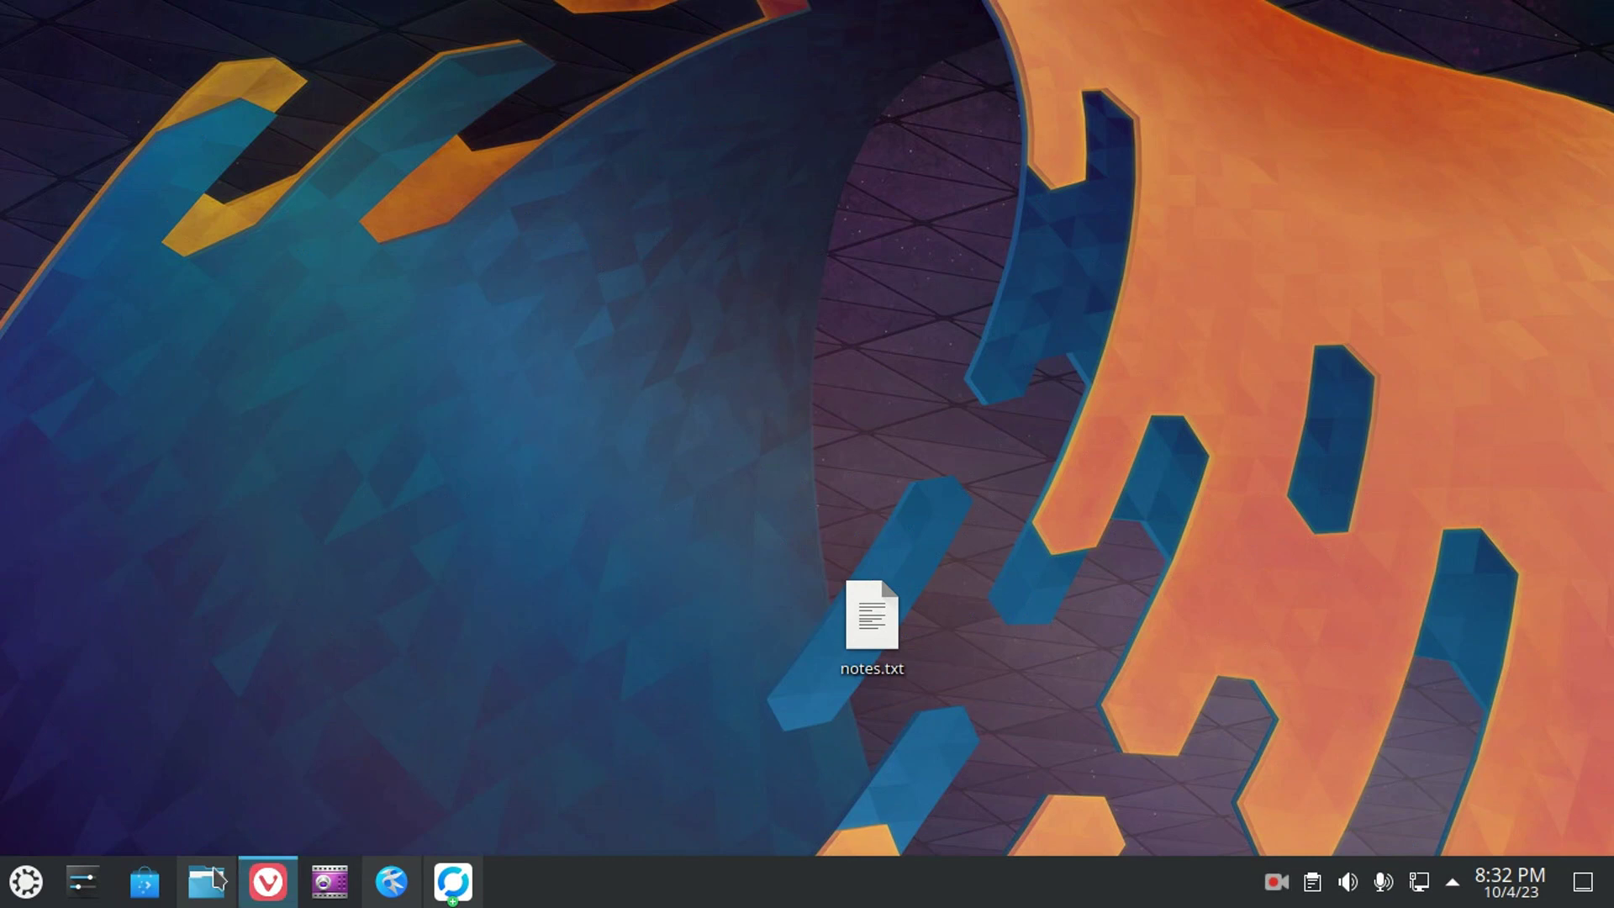
Step: Relaunch Discover, search for avidemux, and install the Avidemux Flatpak result
click(144, 880)
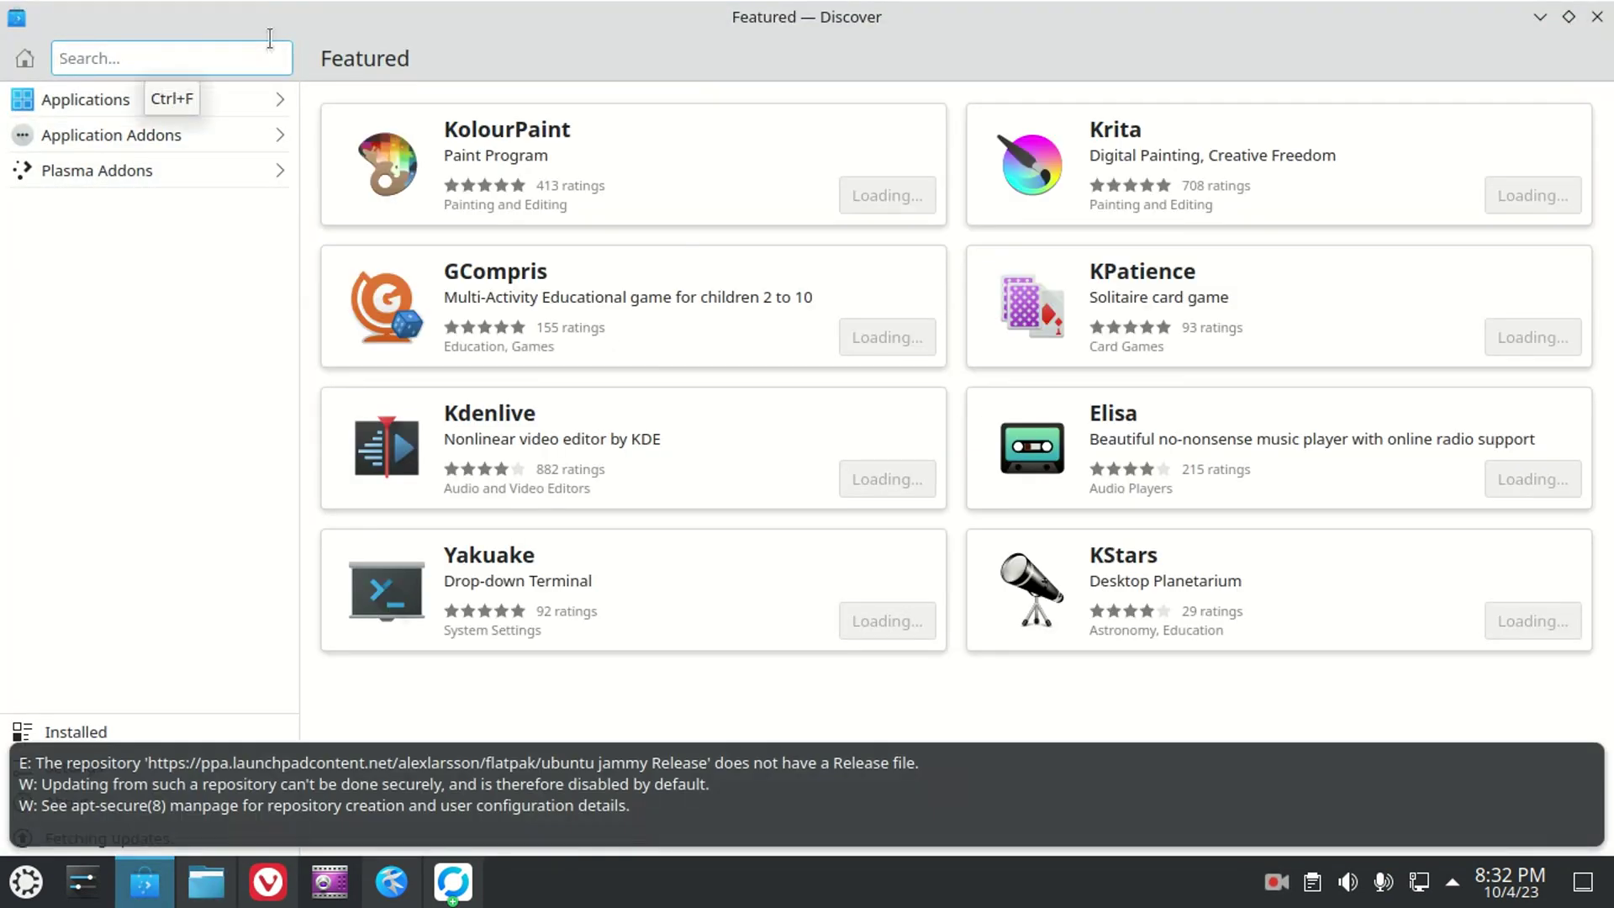
text(avidemu)
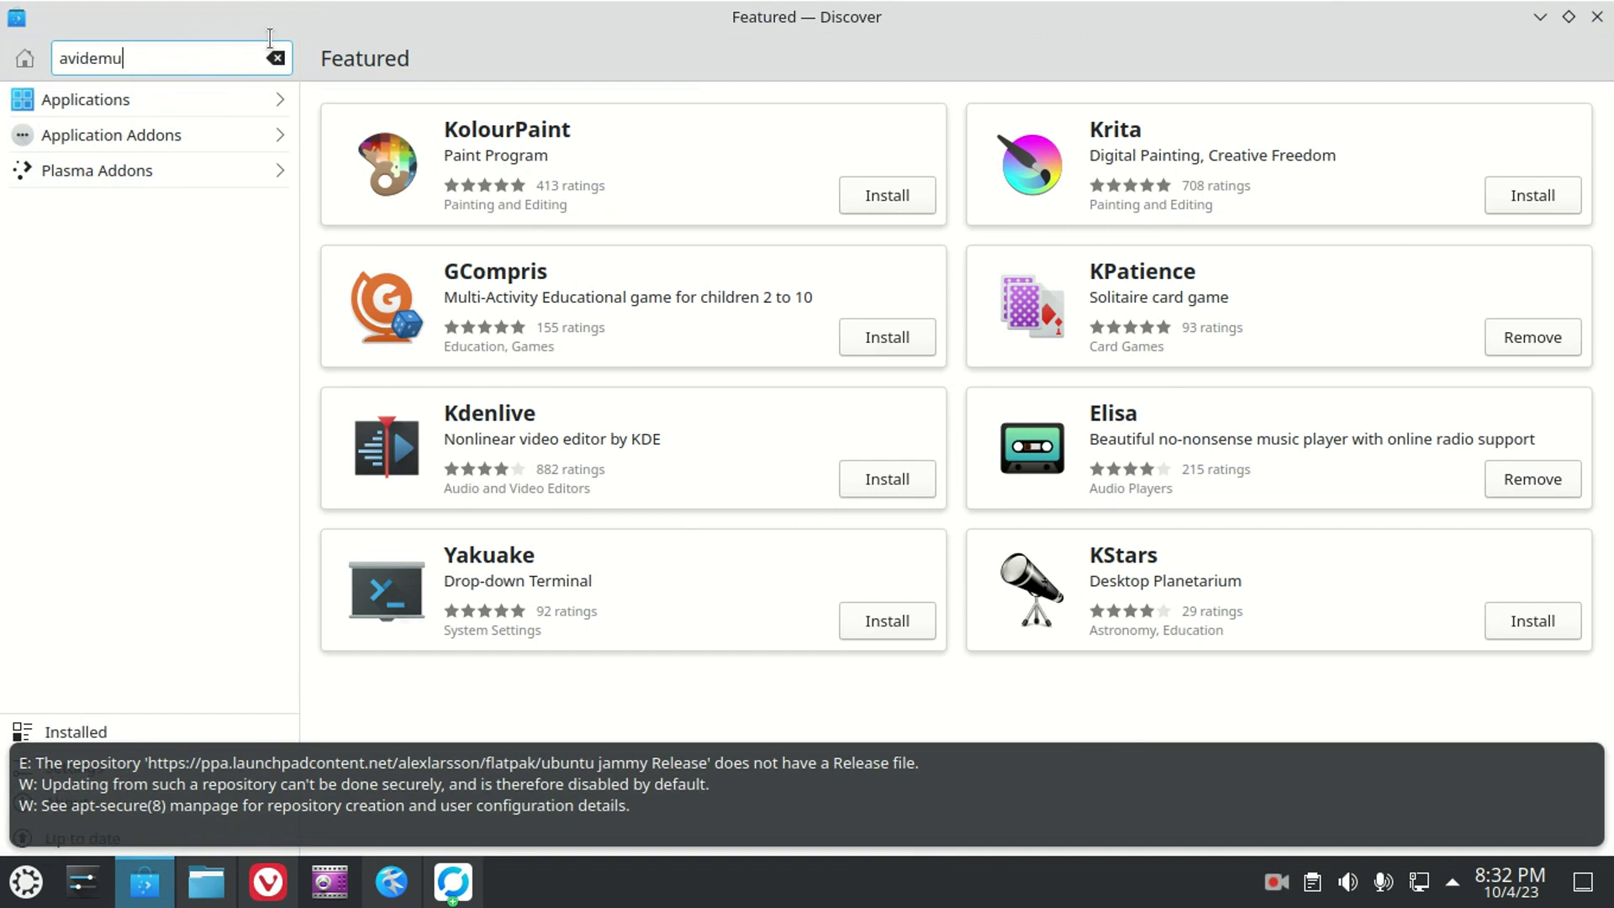
text(x)
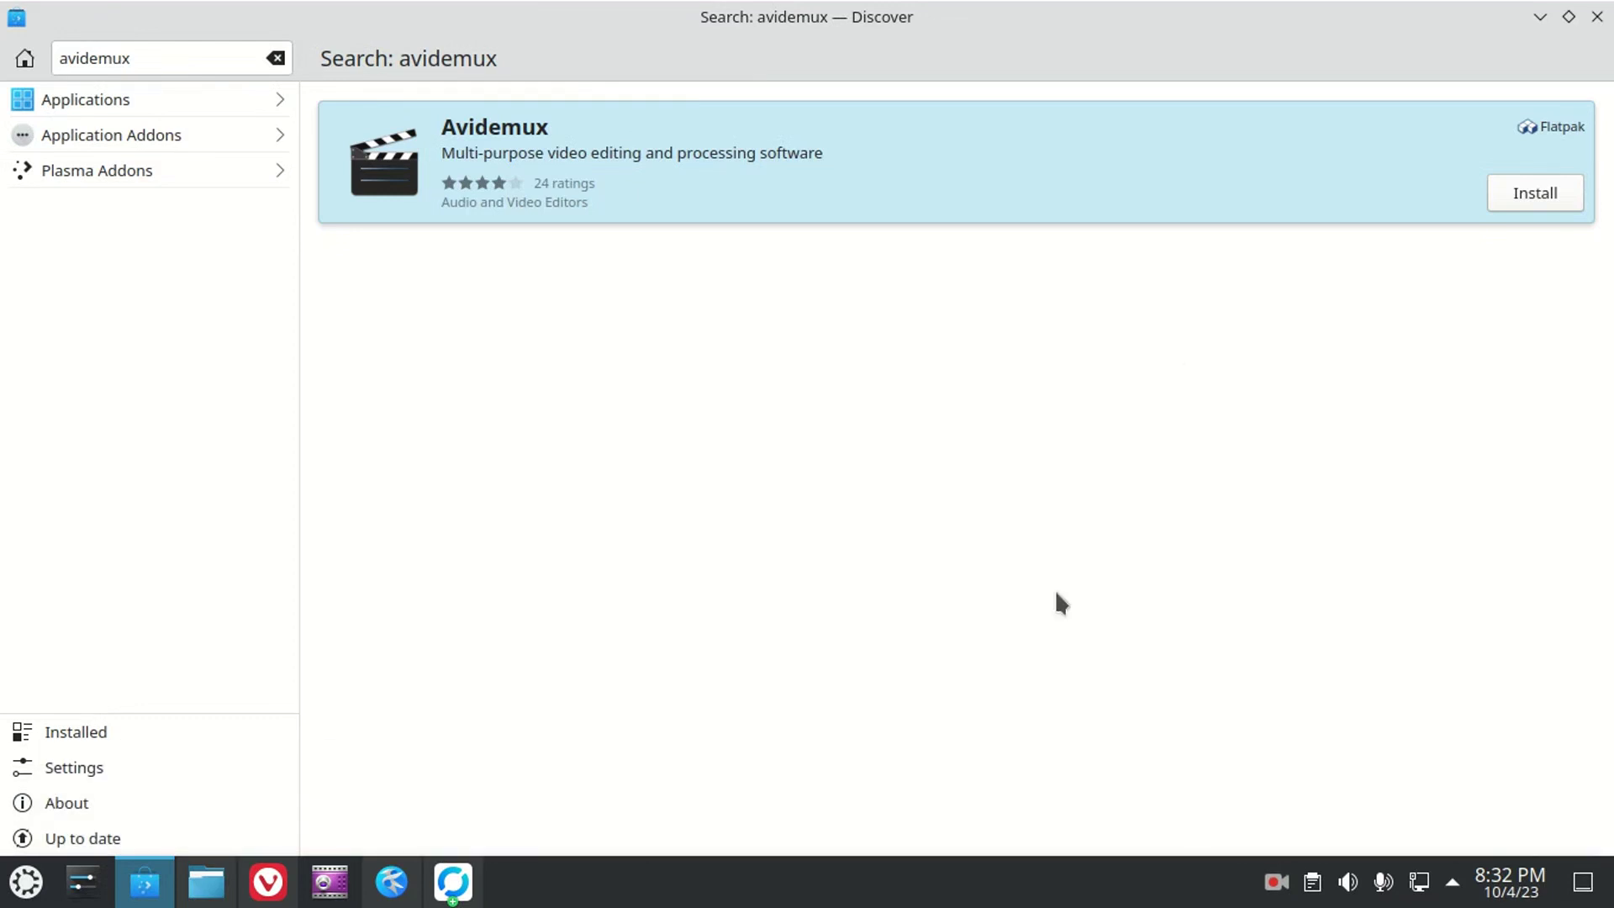
click(267, 881)
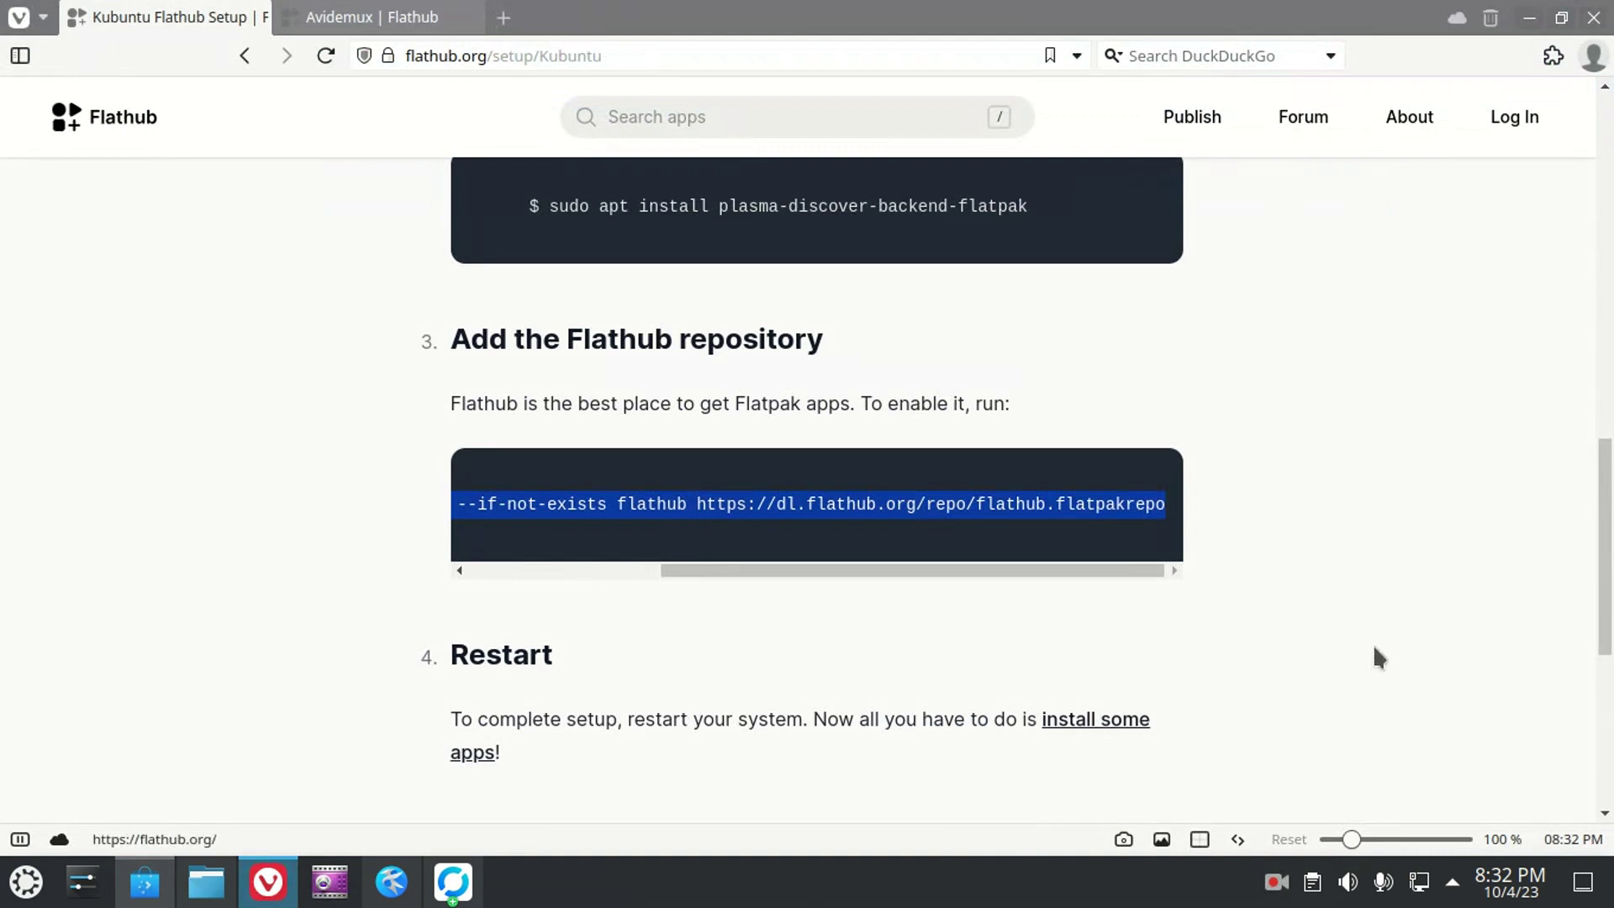
click(1530, 18)
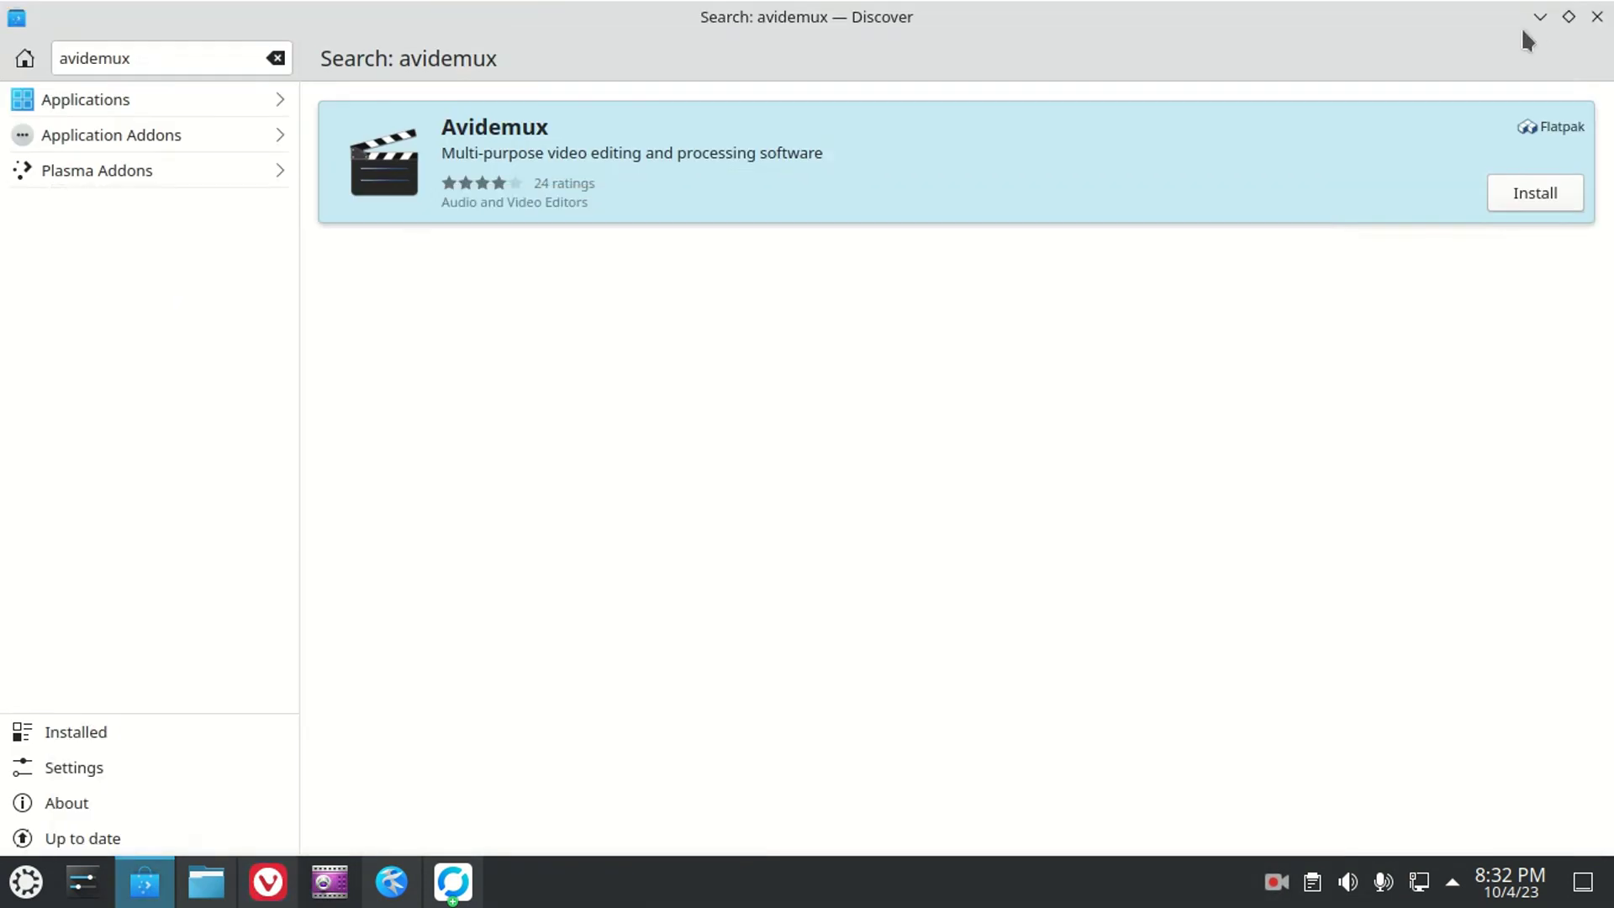
click(1535, 195)
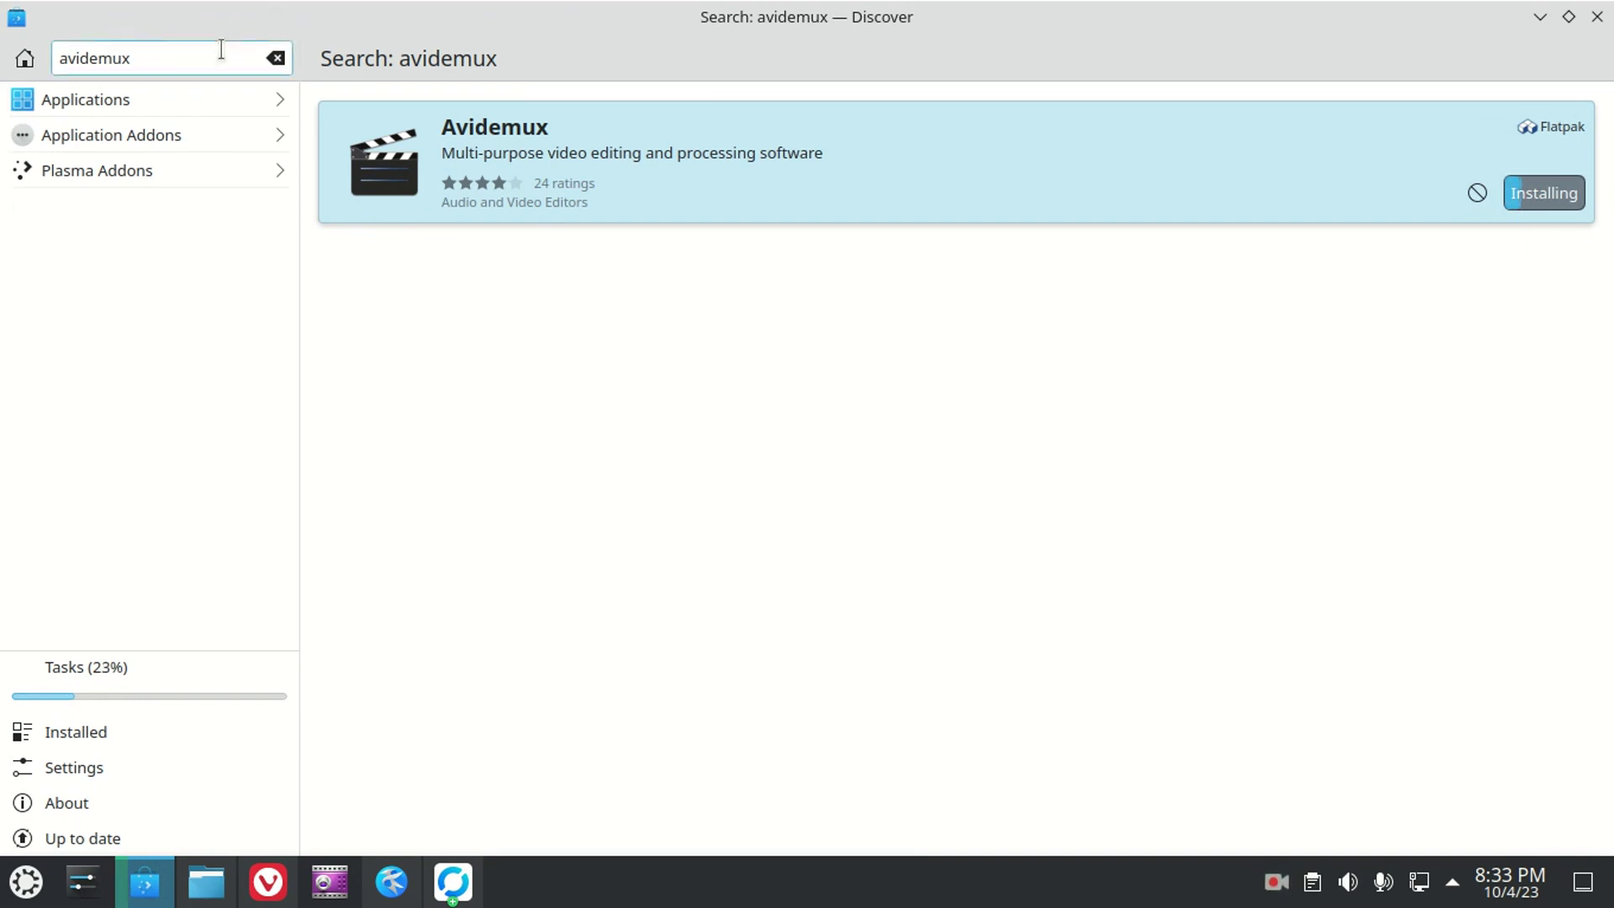
Step: Search for gedit and check its sources: flathub, ubuntu-jammy-main and Snap
double_click(159, 58)
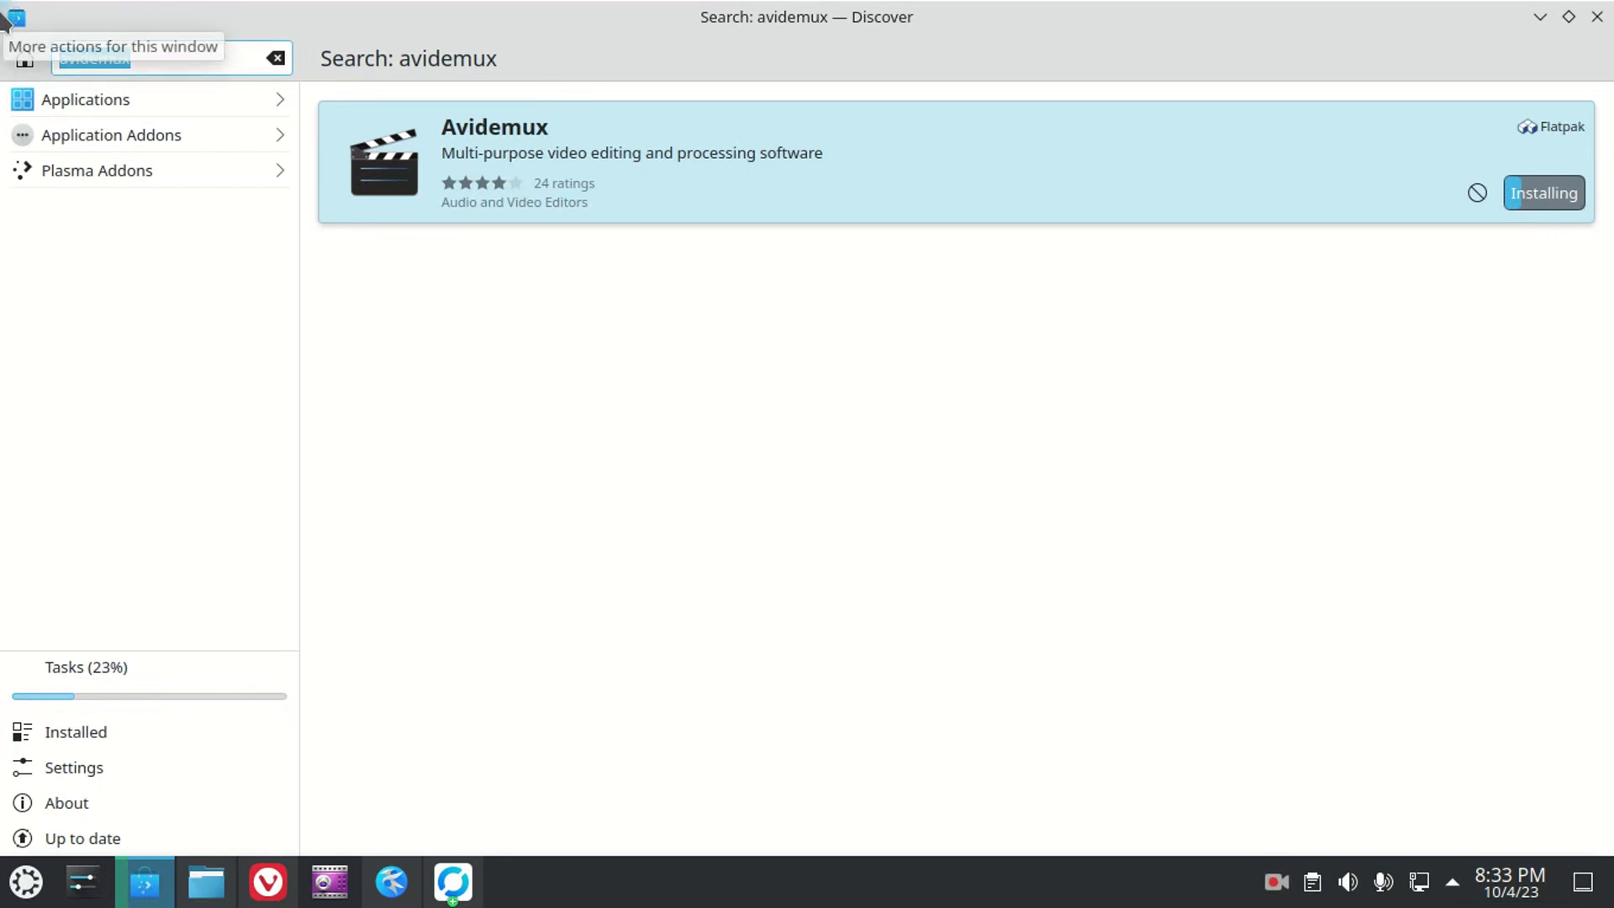
text(gedit)
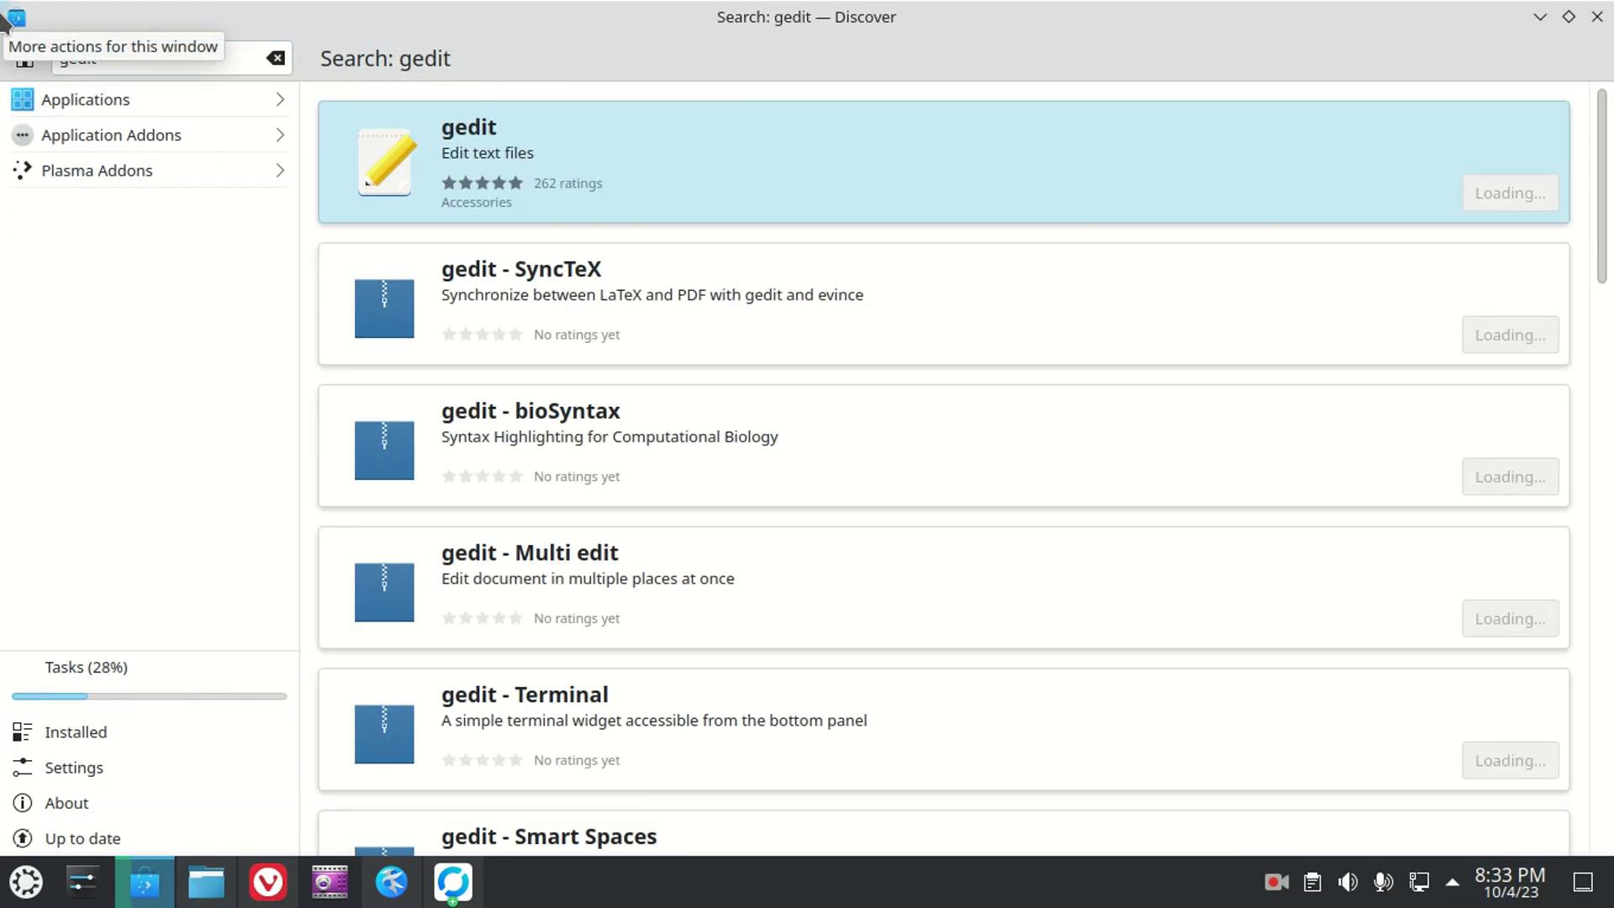
click(1228, 197)
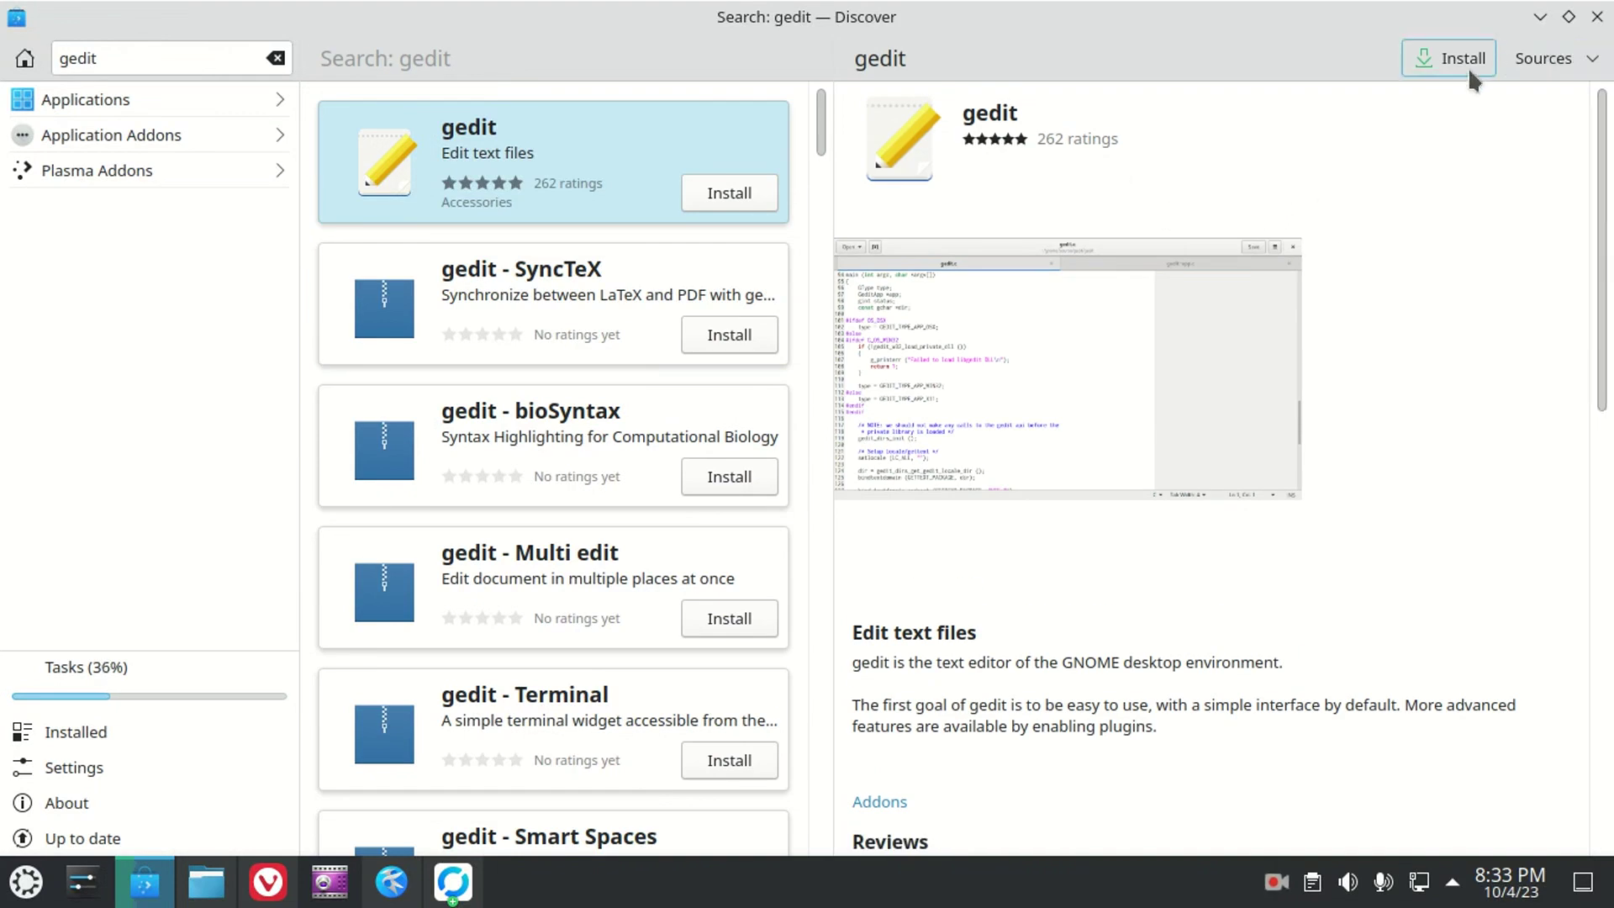
click(1578, 67)
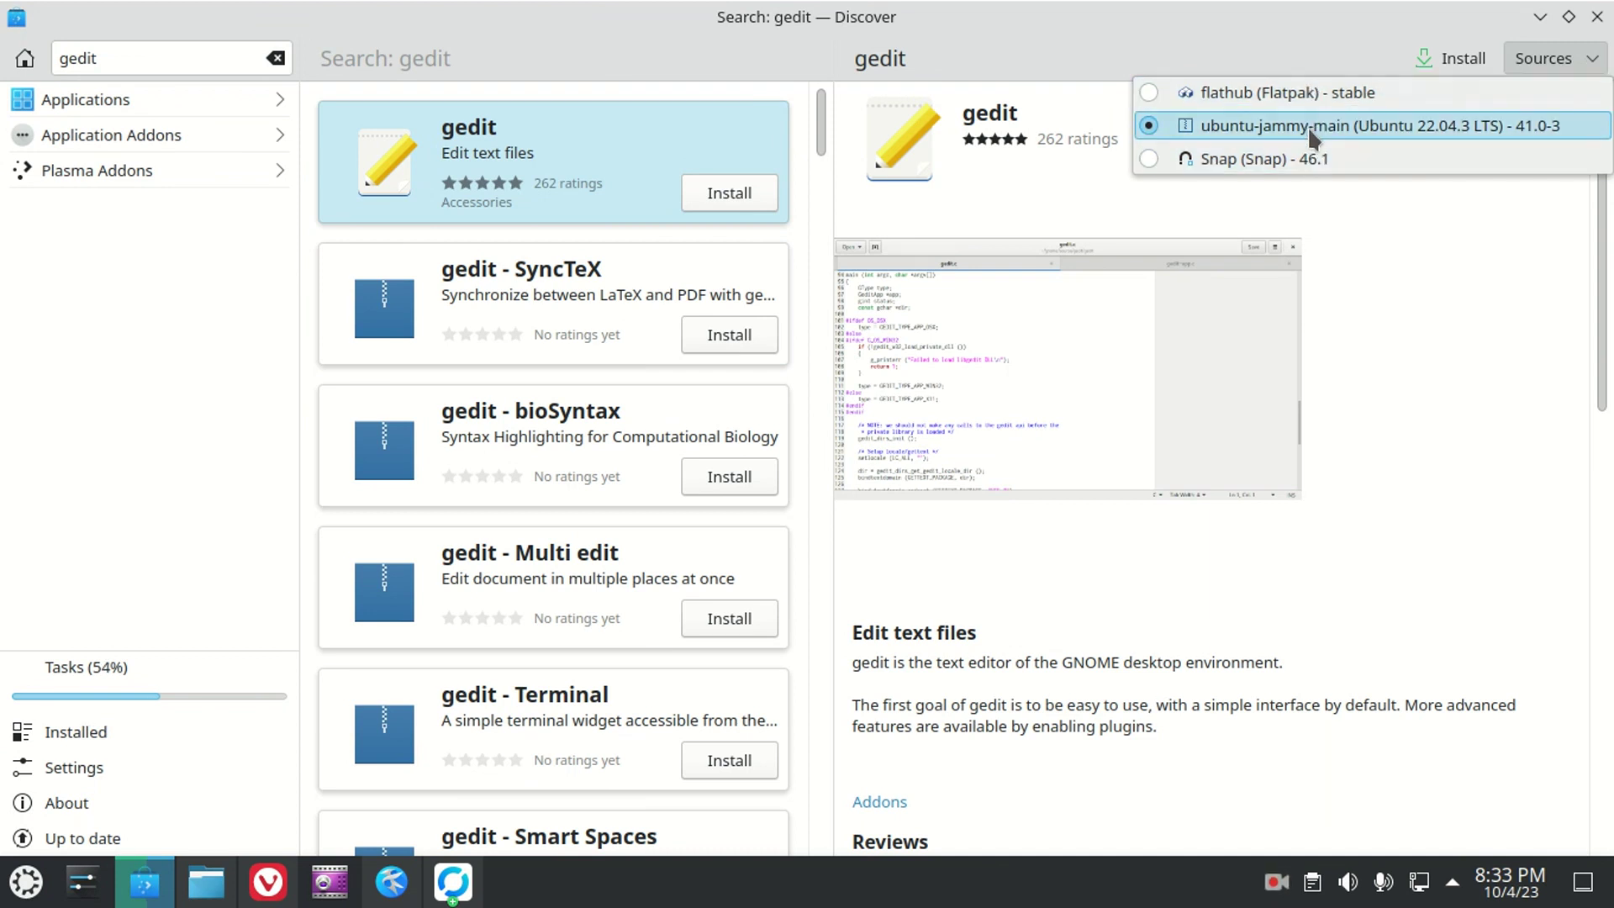
click(1417, 307)
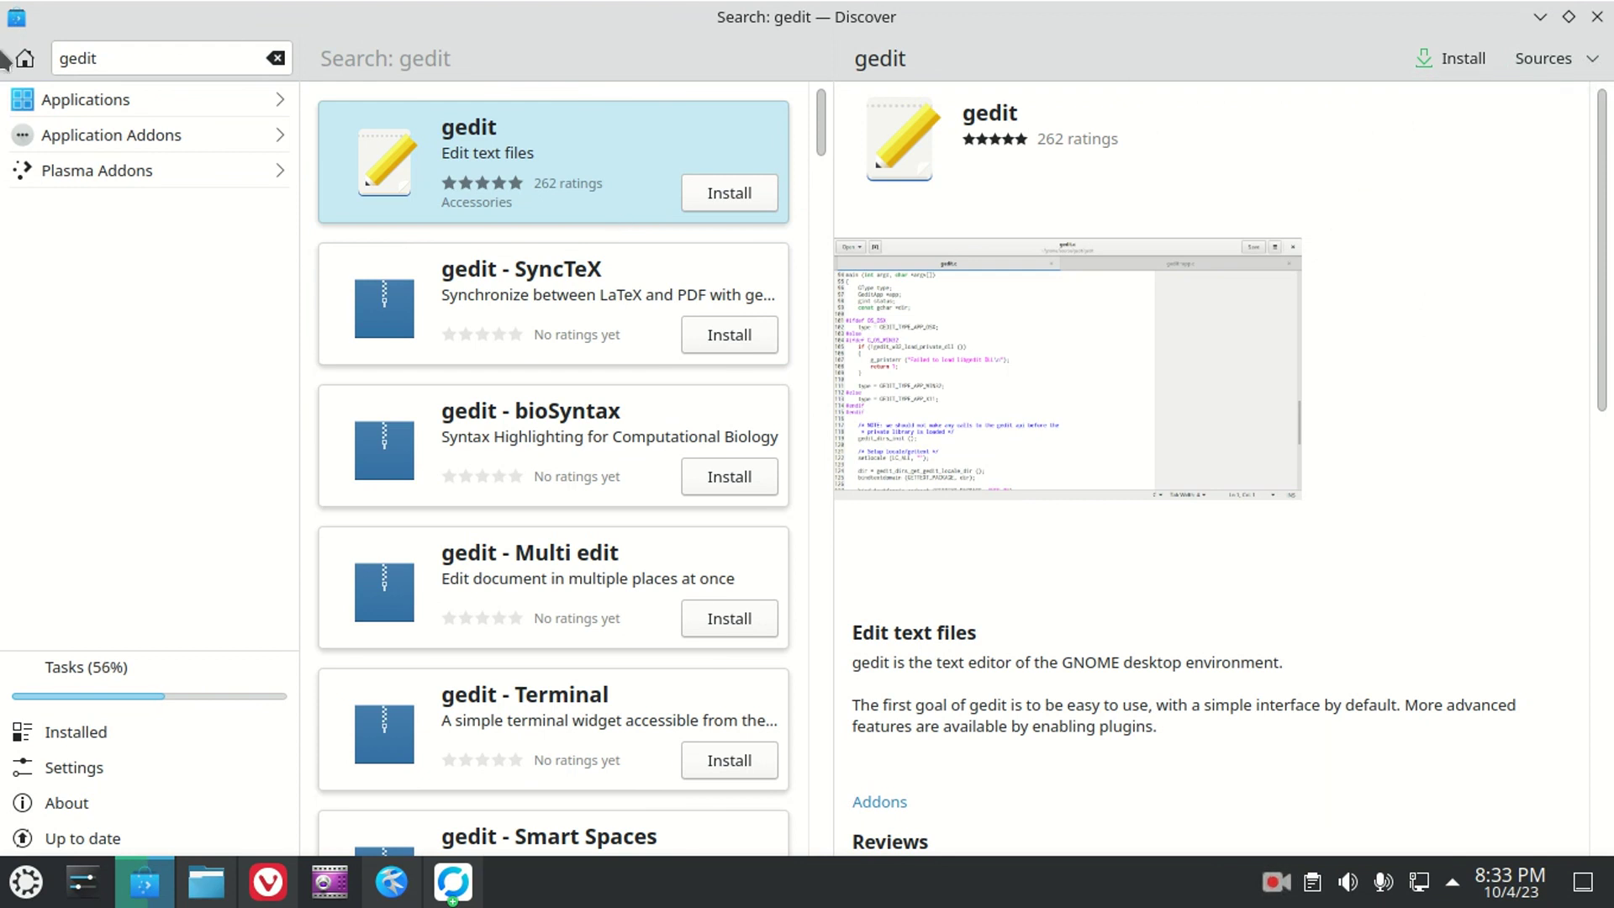
Step: Replace the gedit search with avidemux and open the Avidemux Flatpak details page
click(151, 61)
double_click(56, 62)
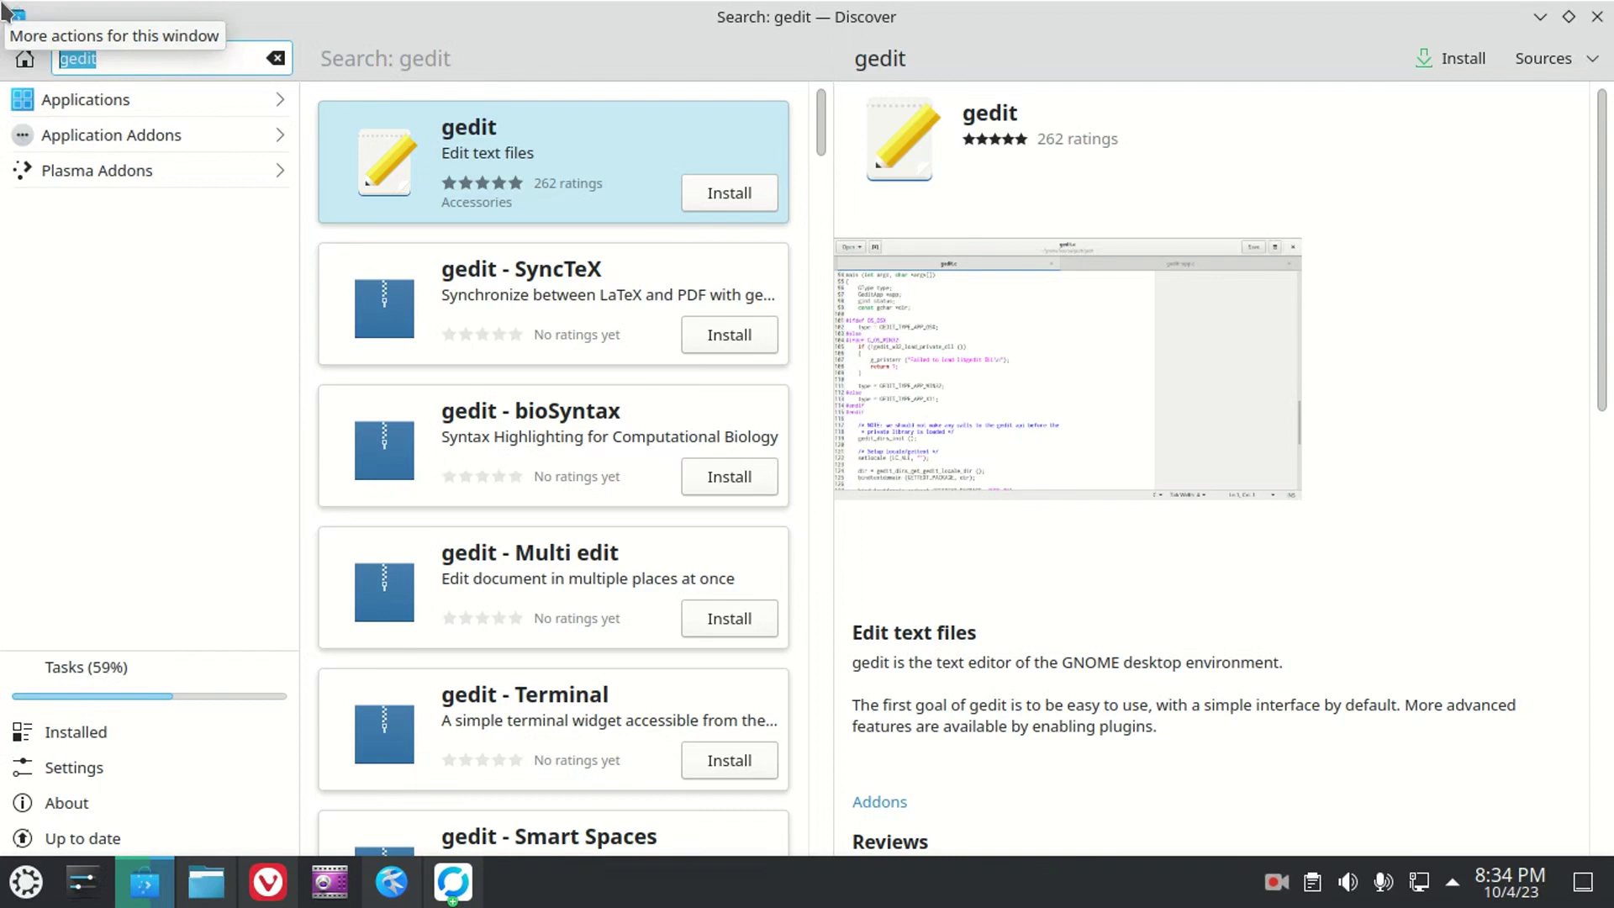
text(avidemux)
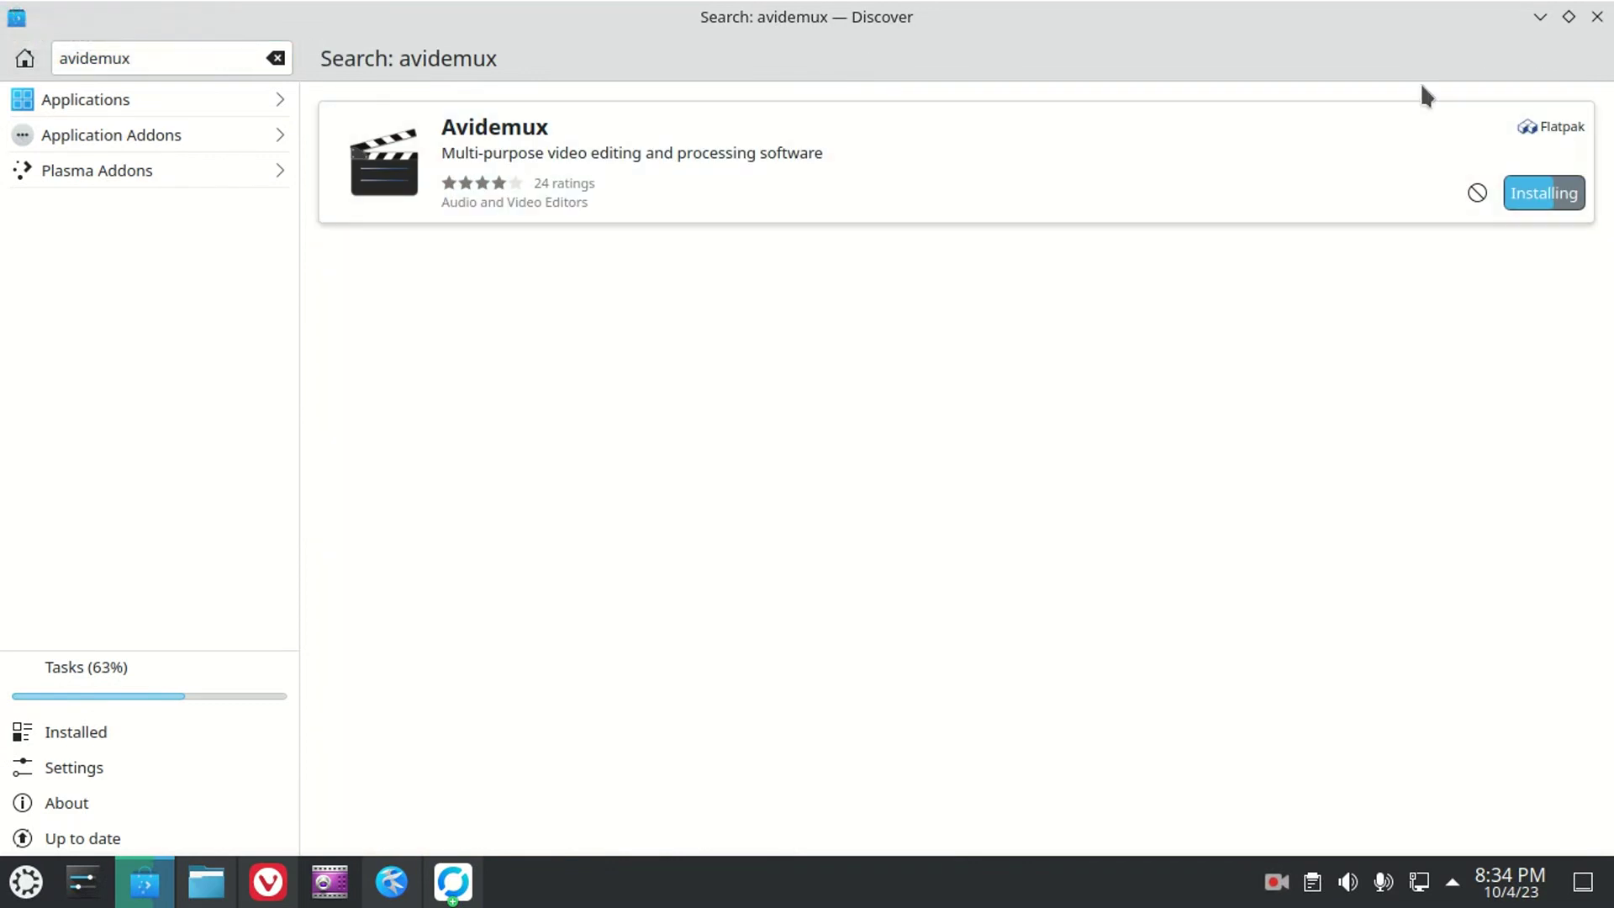
click(1138, 178)
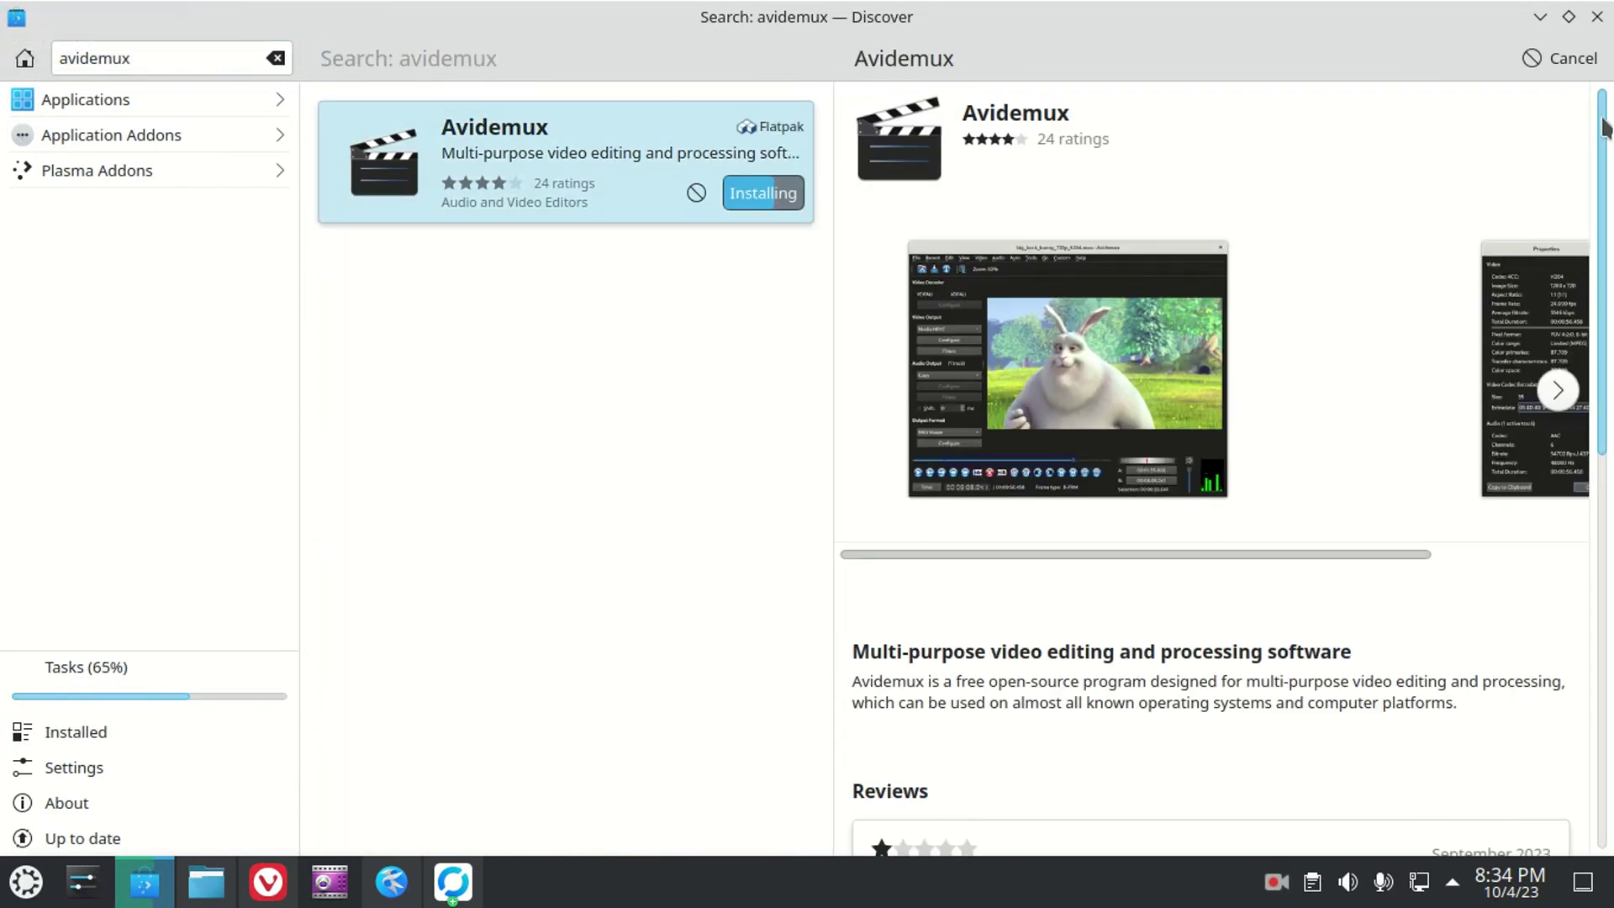